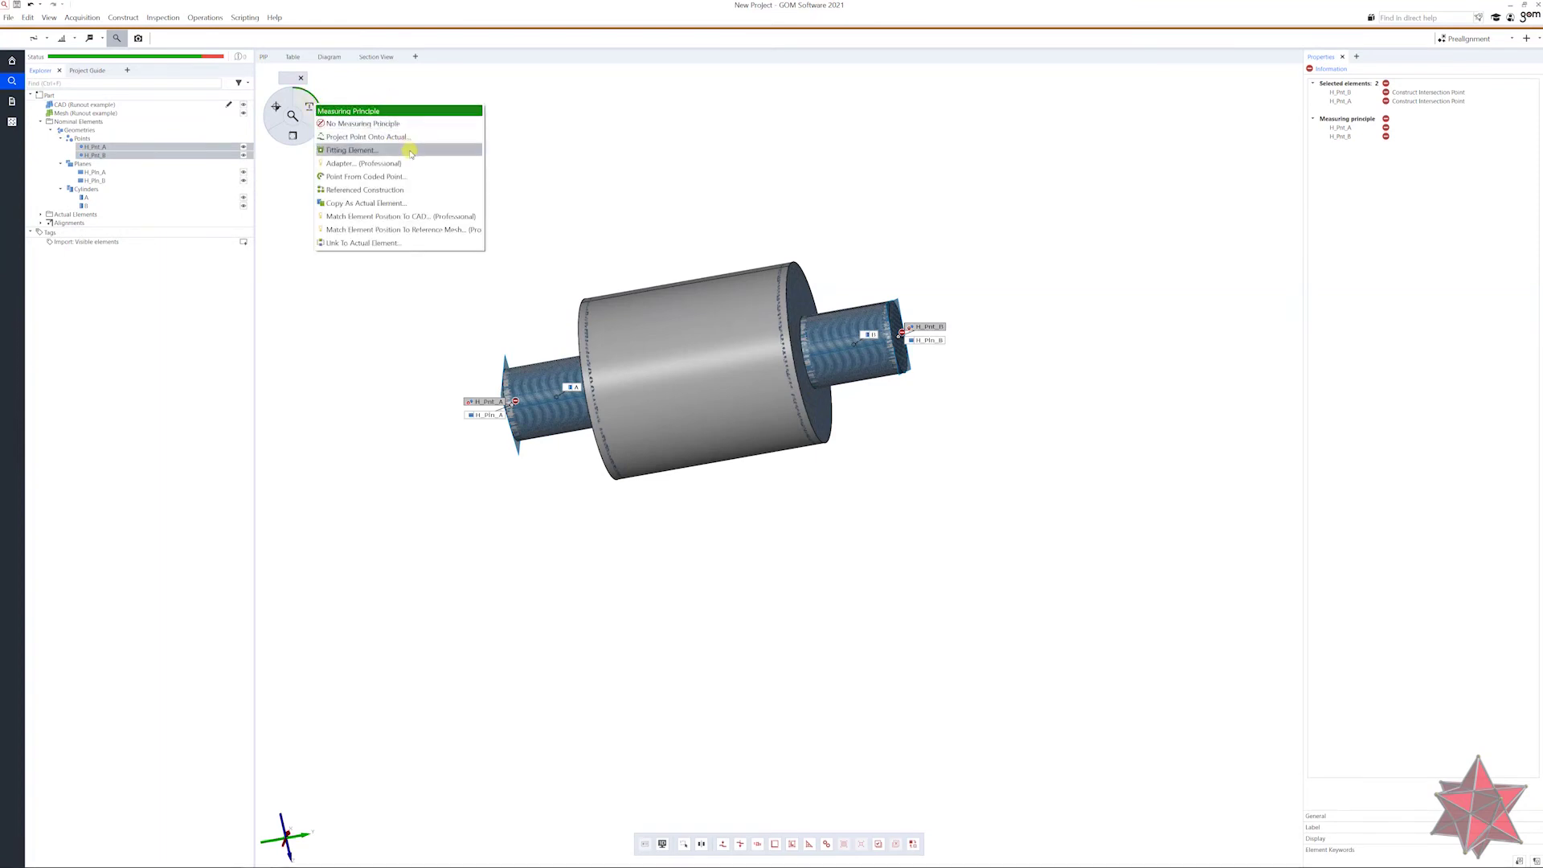
# Fit both points to the scan, then create the 2-point line A-B from H_Pnt_A to H_Pnt_B (130 mm).
pyautogui.click(409, 151)
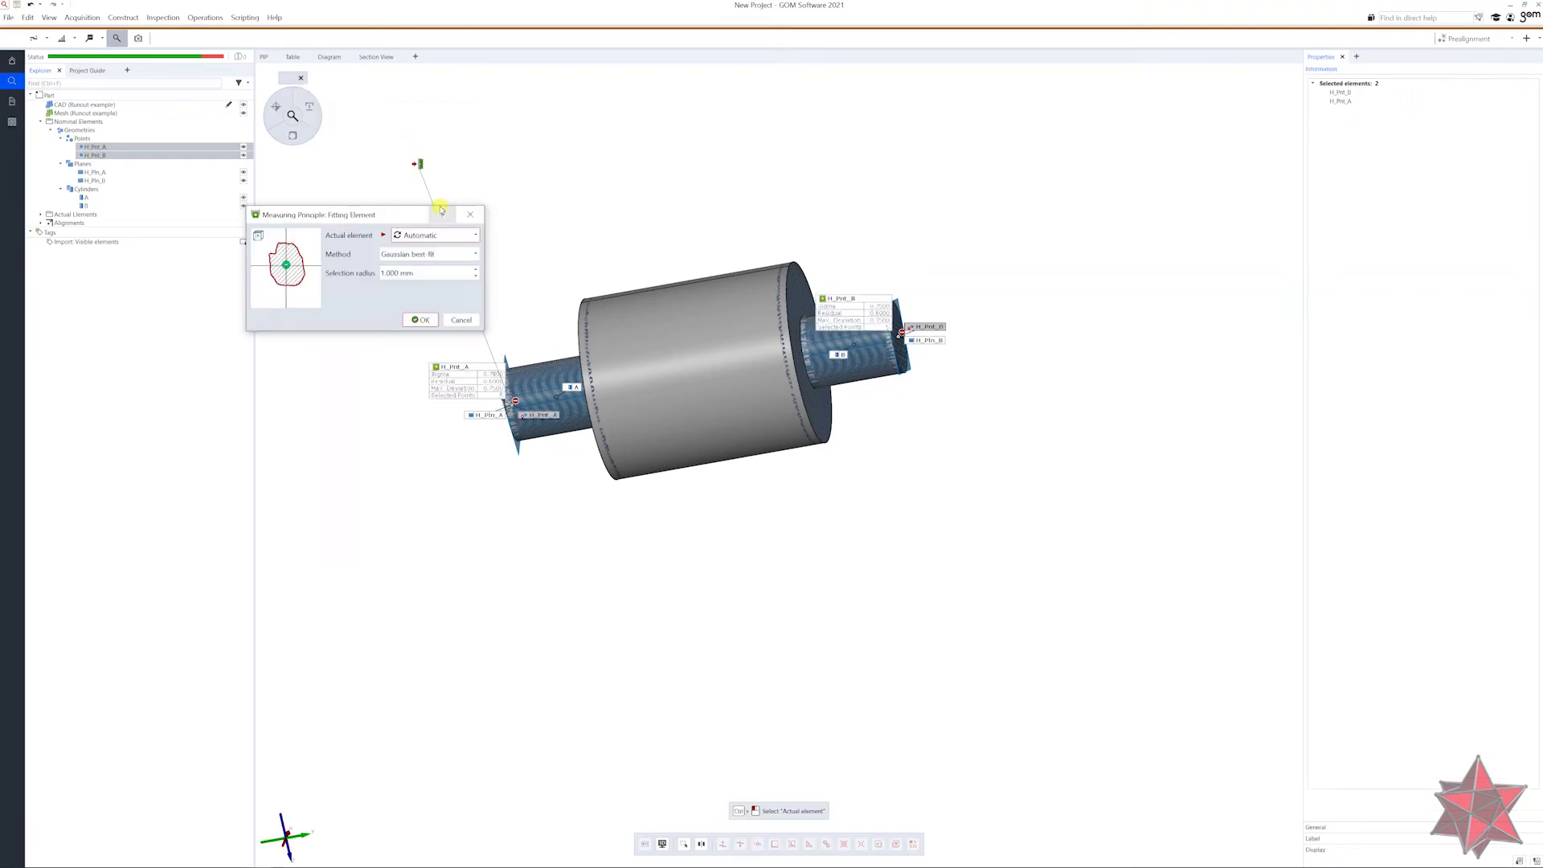
pyautogui.click(424, 320)
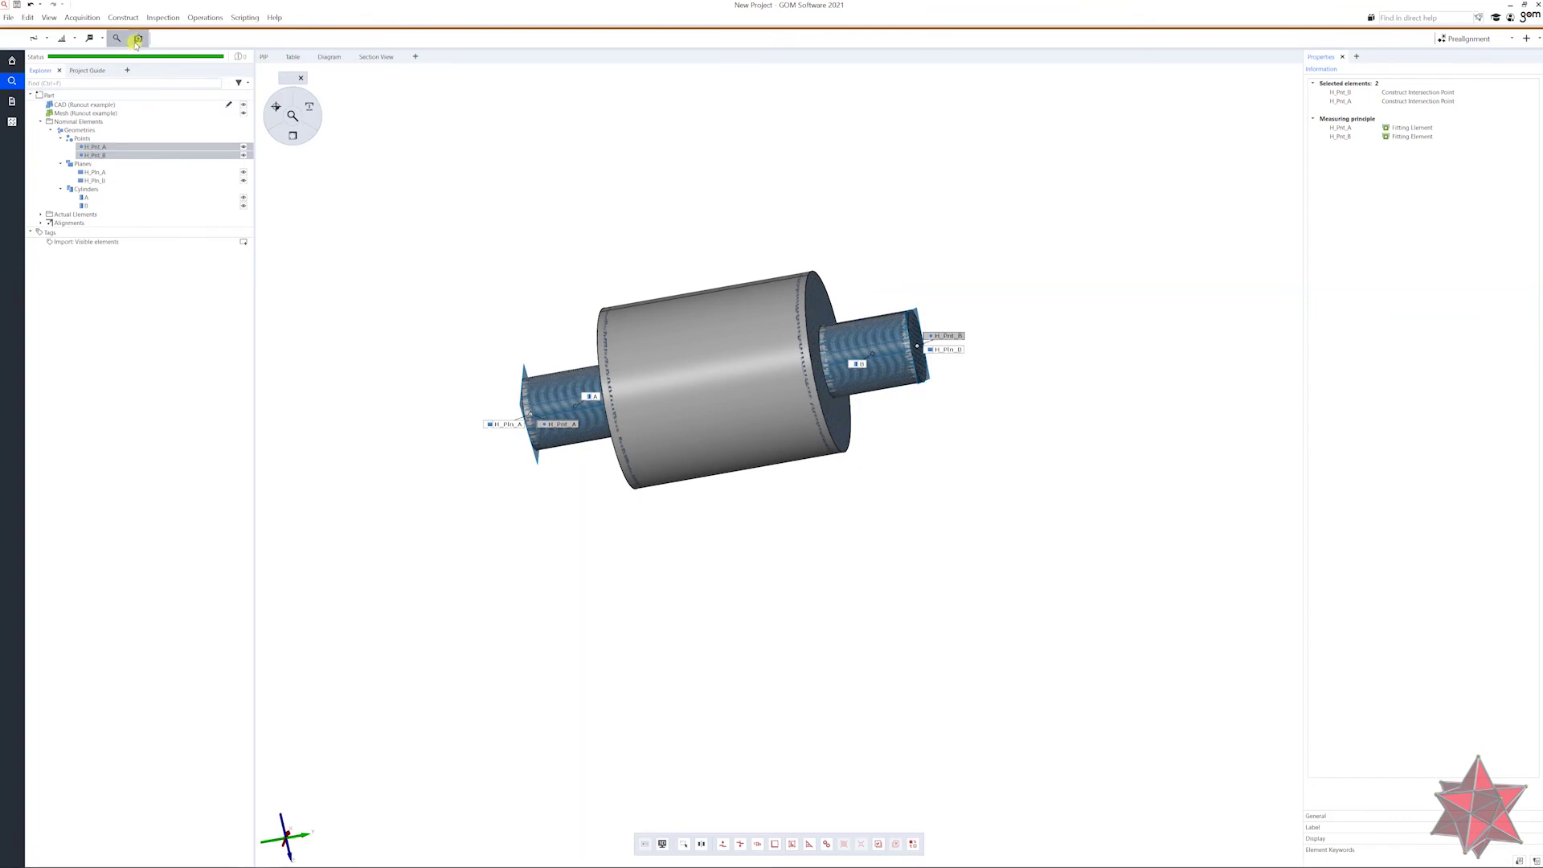
pyautogui.click(129, 17)
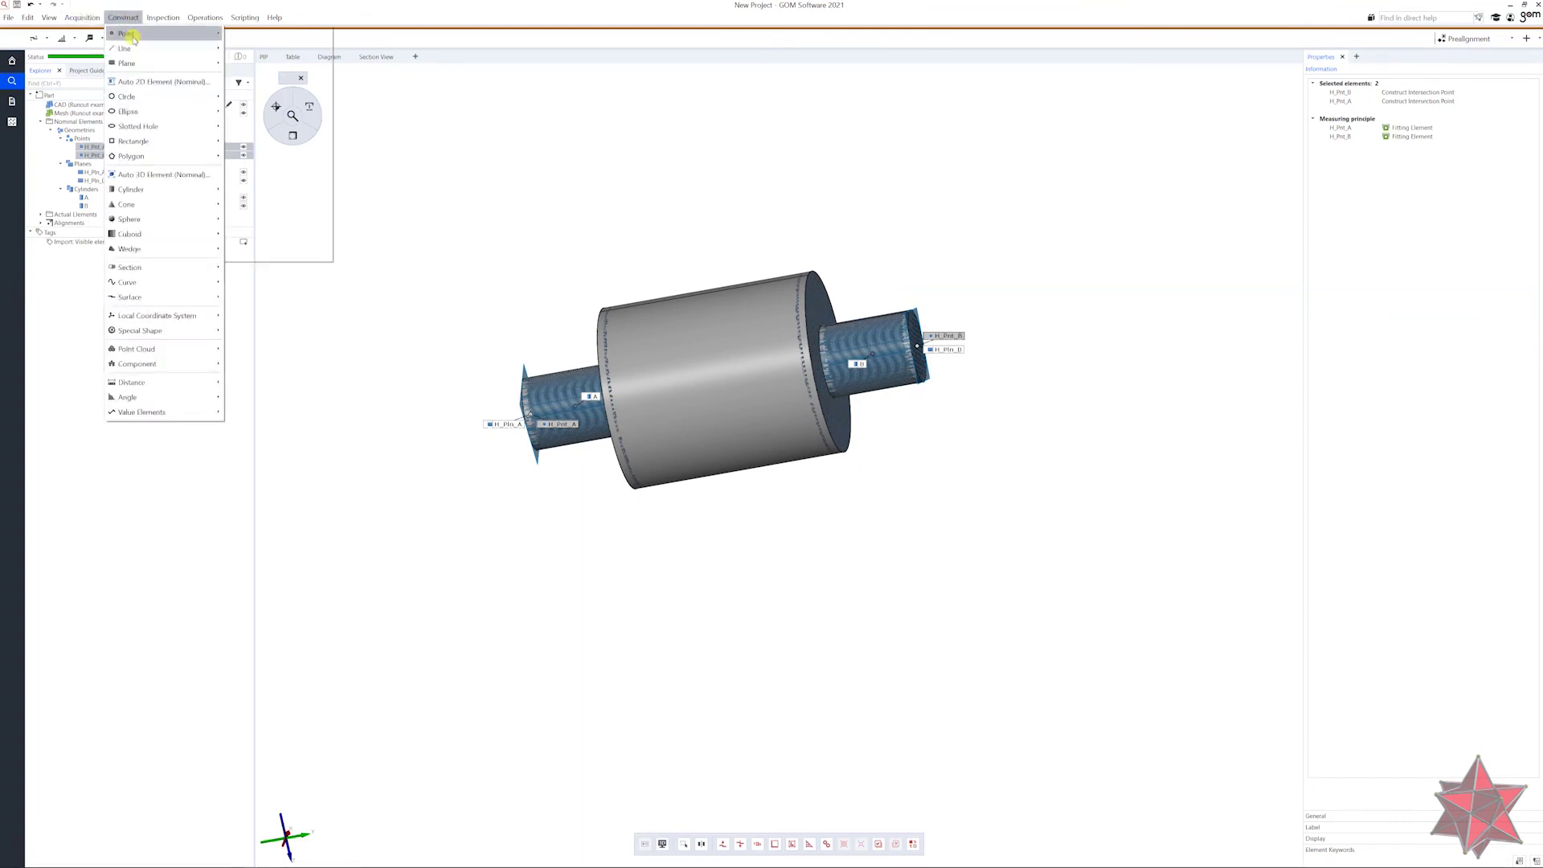
pyautogui.moveTo(137, 49)
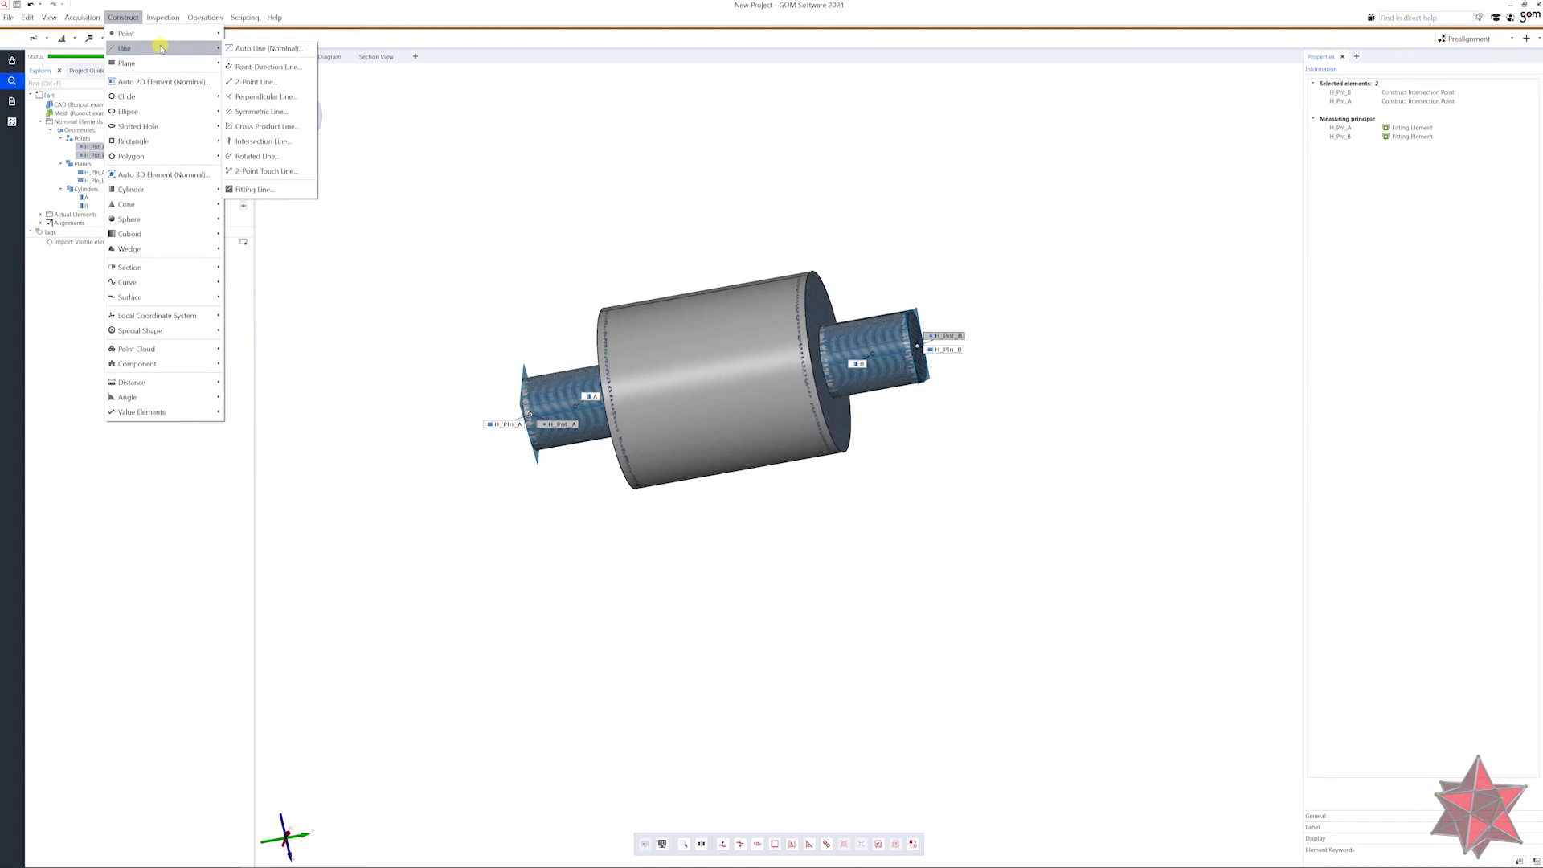
pyautogui.click(265, 81)
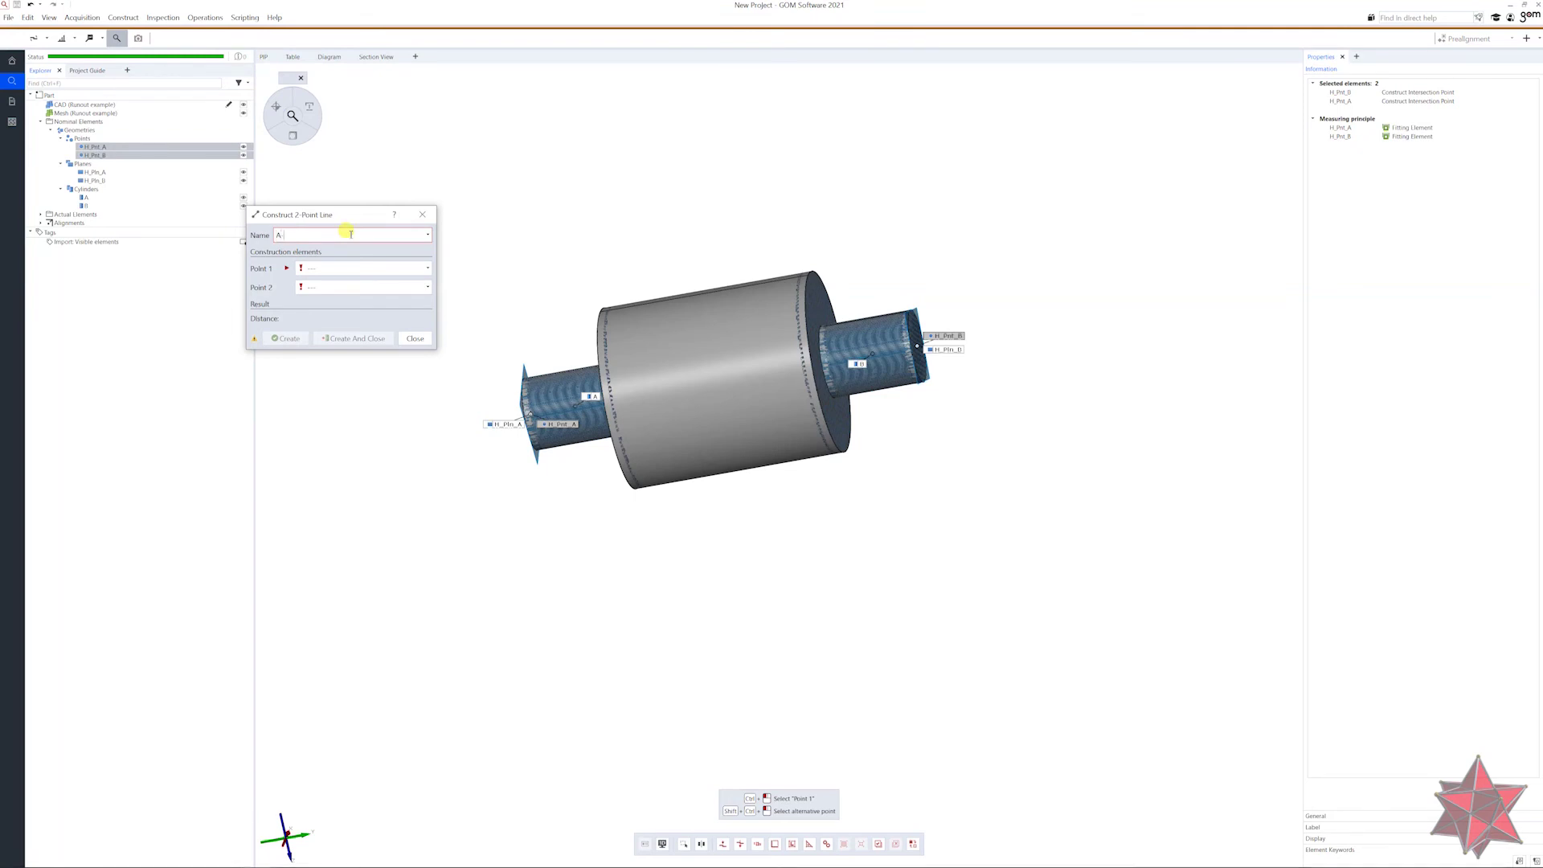
pyautogui.click(363, 268)
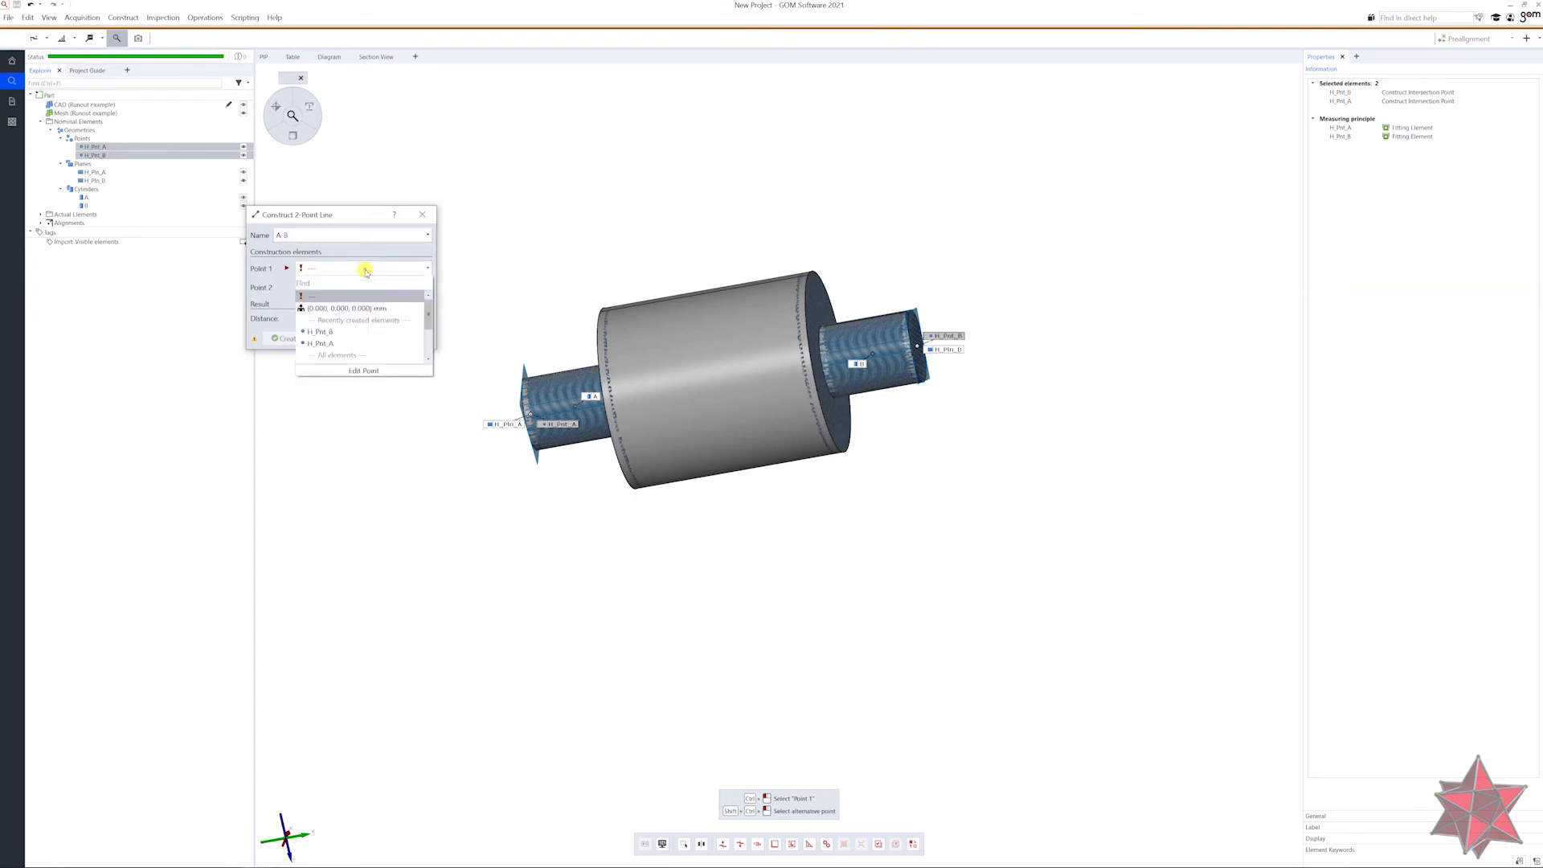
pyautogui.click(375, 343)
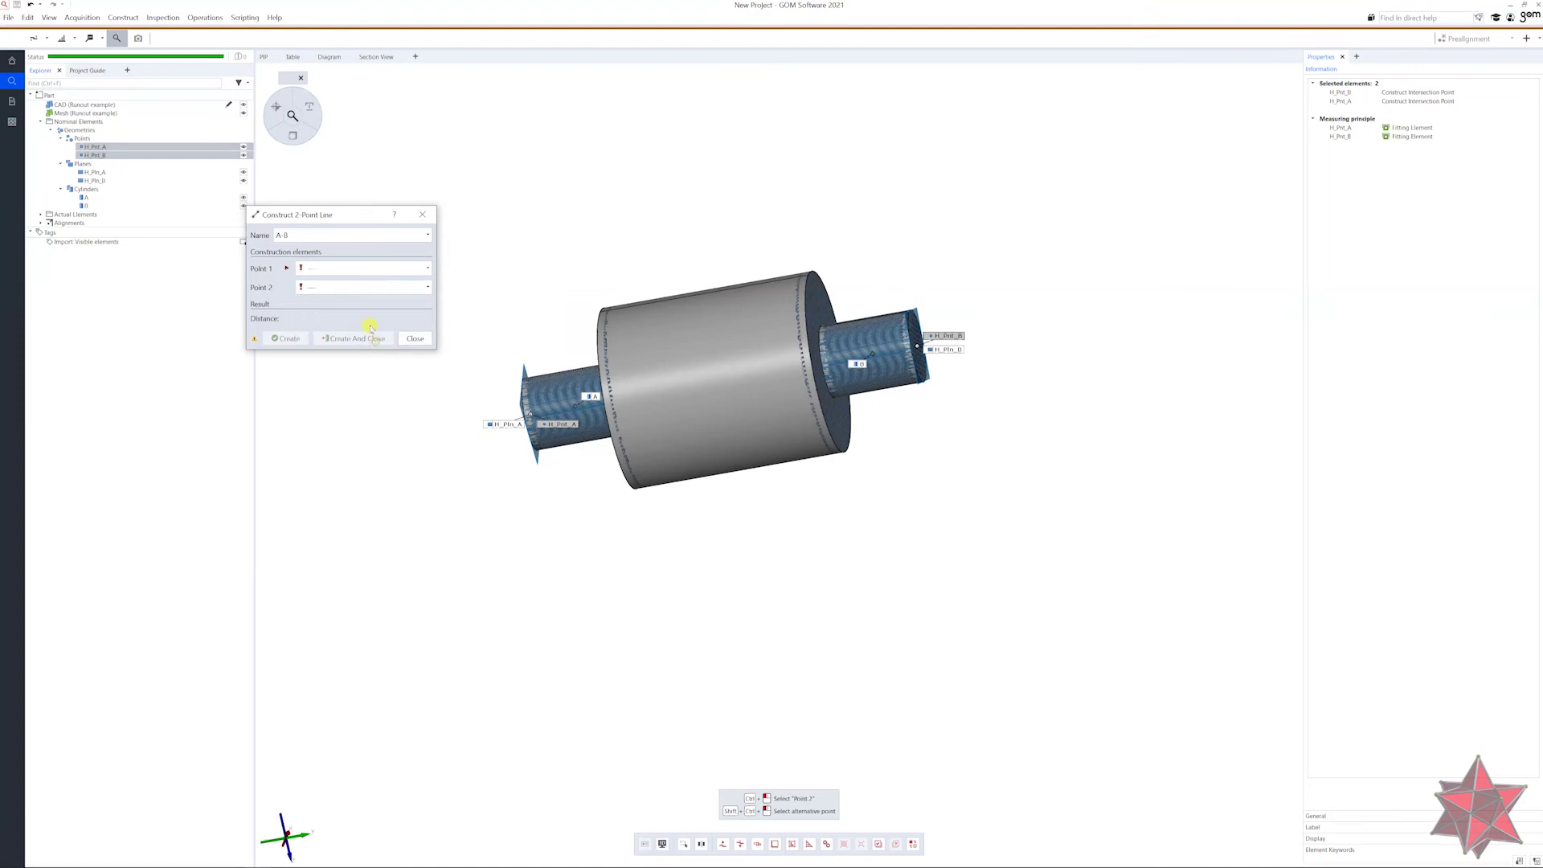
pyautogui.click(344, 287)
pyautogui.click(348, 350)
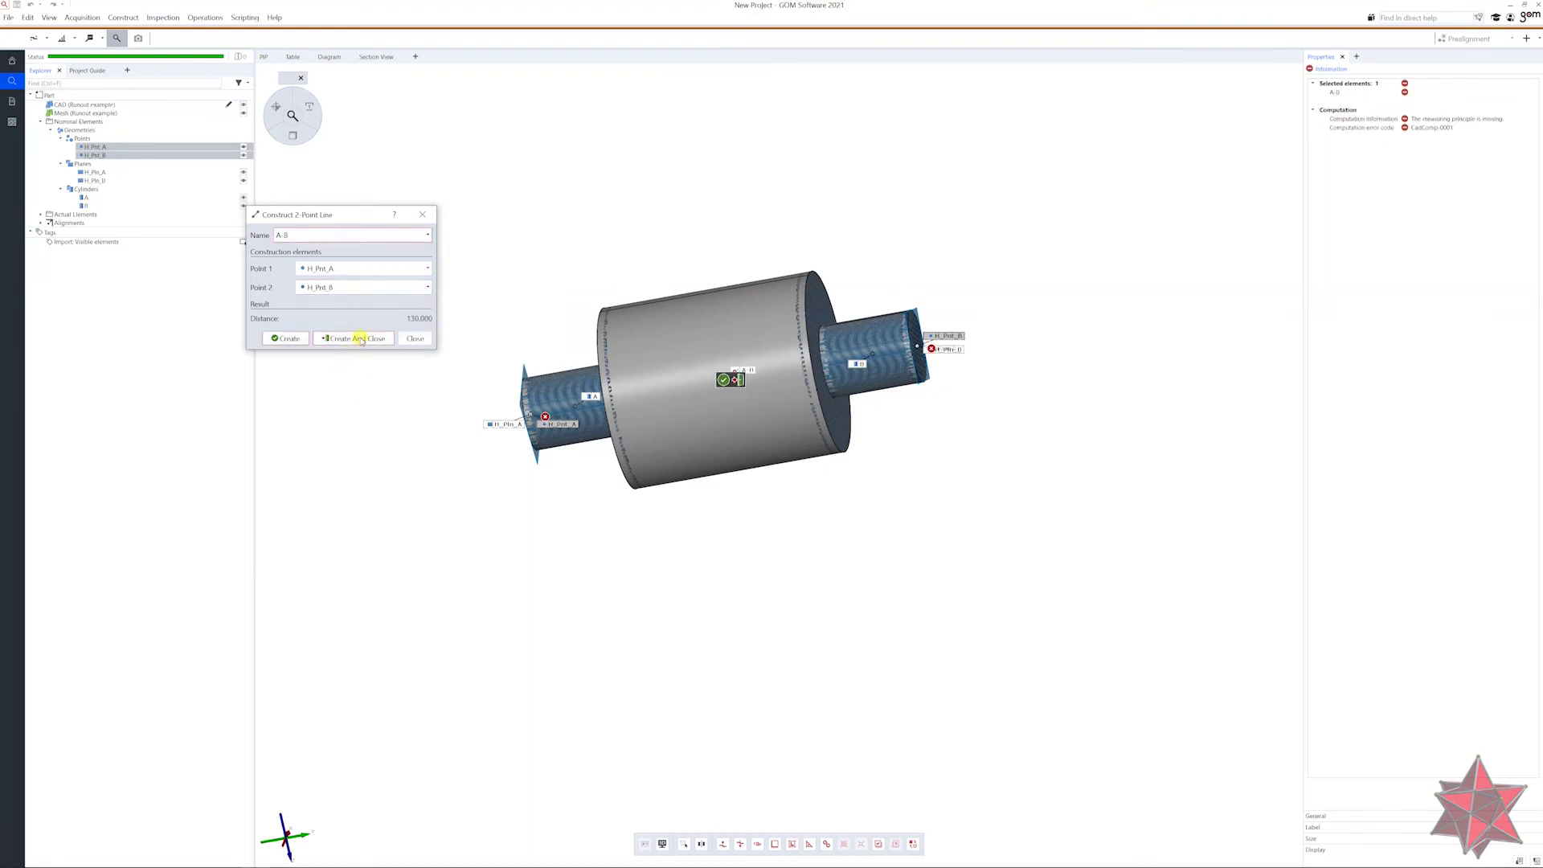
pyautogui.click(359, 338)
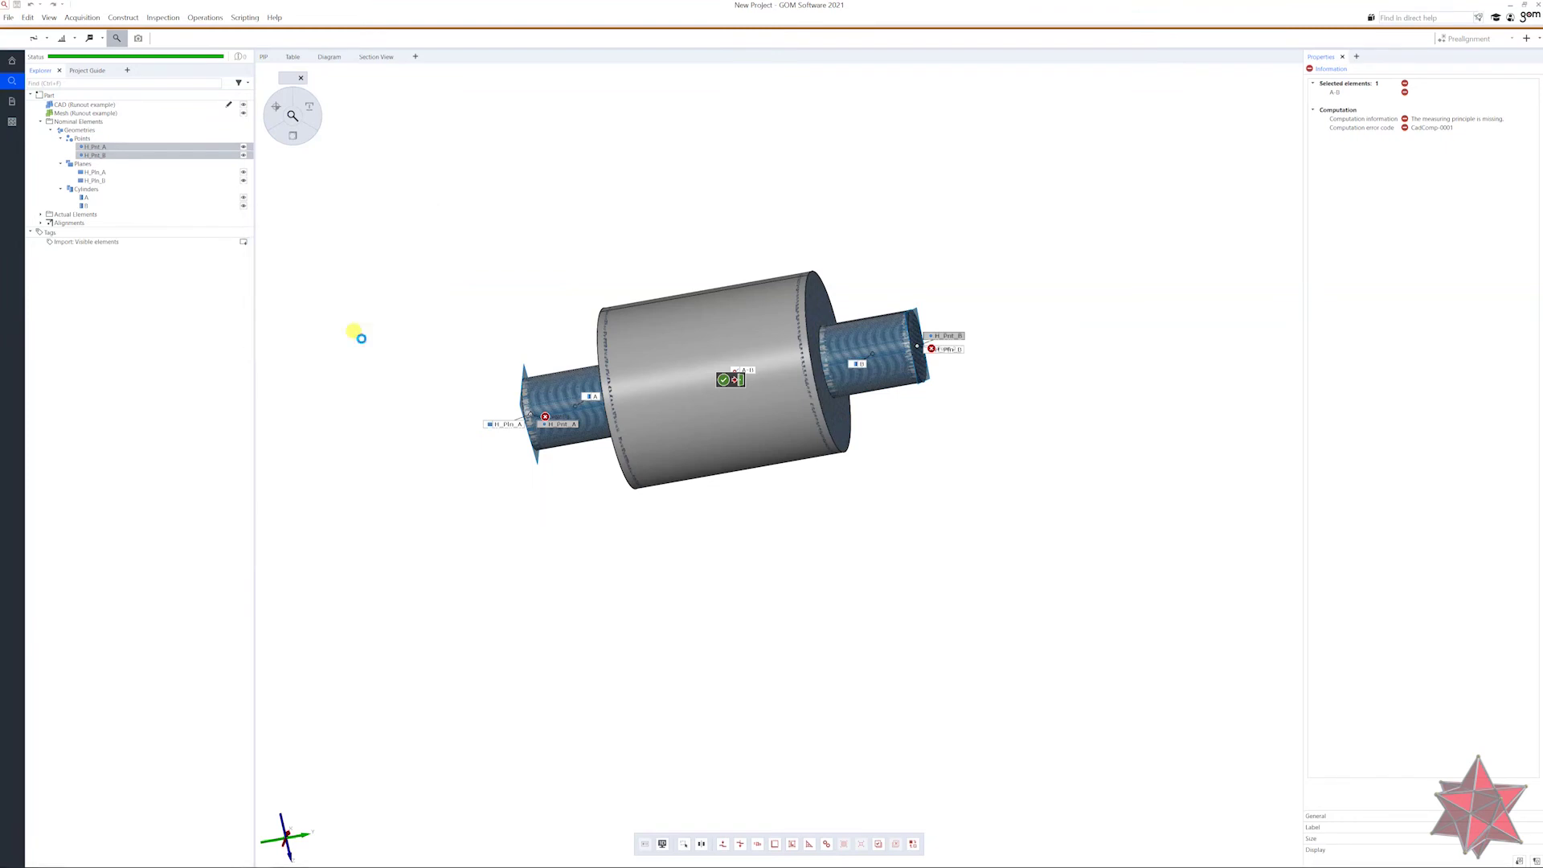
# Set line A-B's measuring principle to Referenced Construction and move its label onto the large cylinder.
pyautogui.click(309, 106)
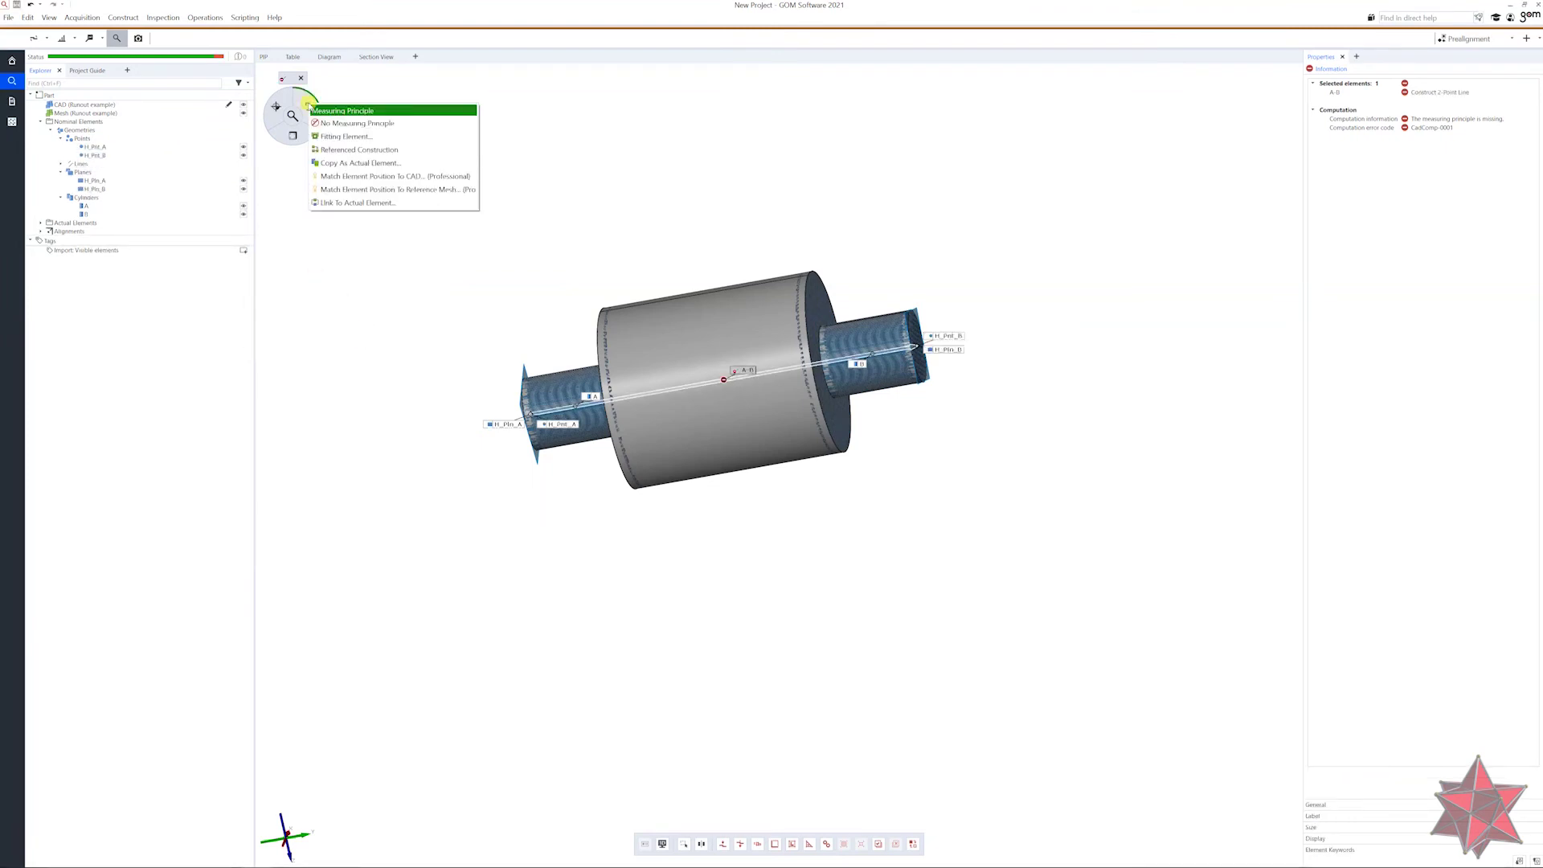
pyautogui.click(416, 151)
pyautogui.moveTo(499, 266); pyautogui.dragTo(733, 511)
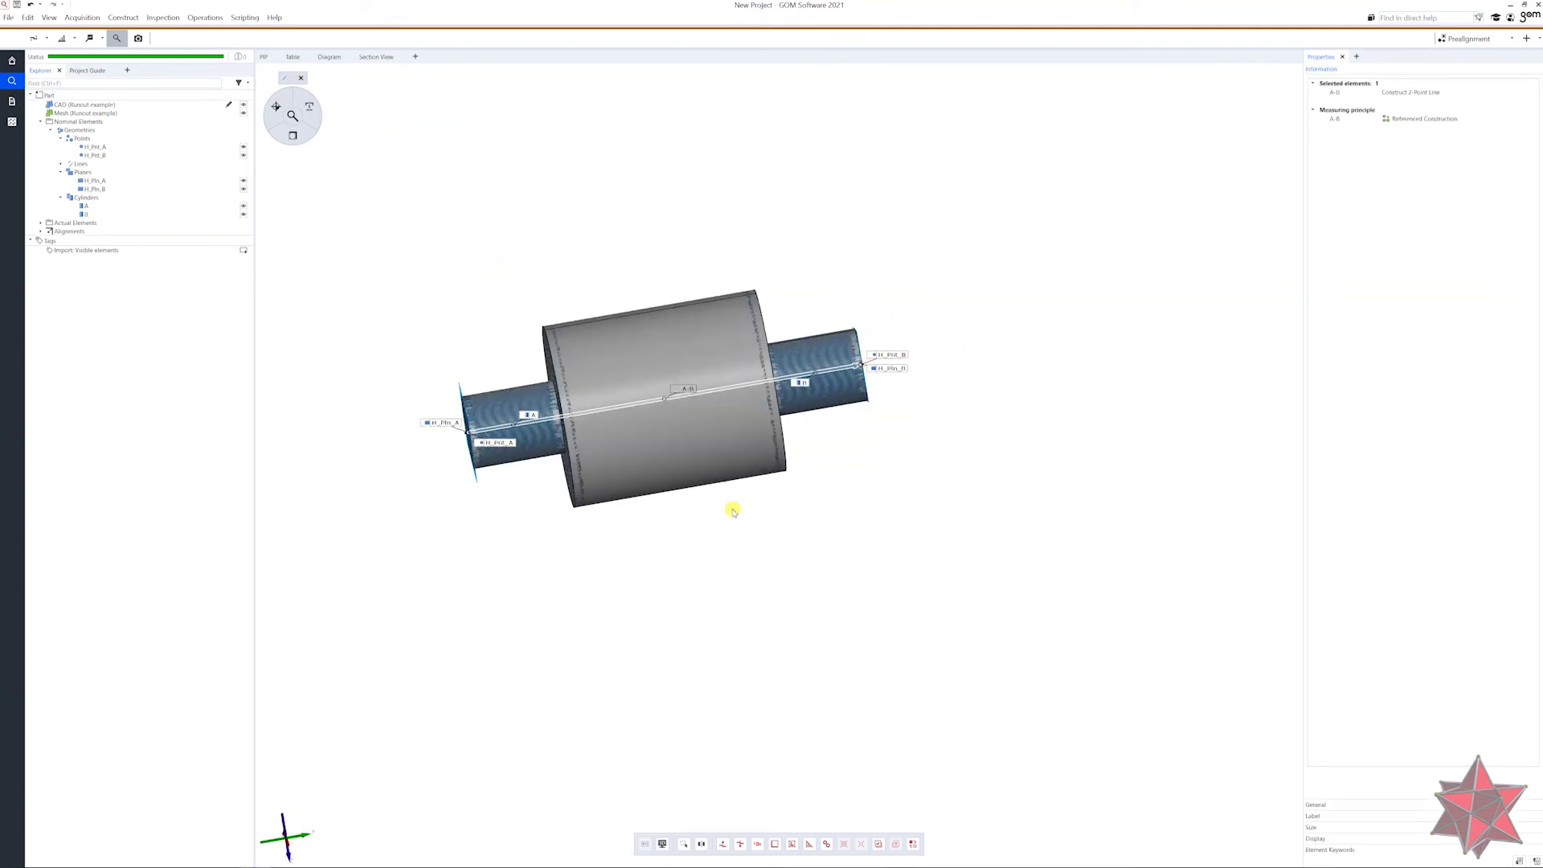
pyautogui.moveTo(683, 390); pyautogui.dragTo(641, 317)
pyautogui.moveTo(761, 414)
pyautogui.mouseDown(button='right')
pyautogui.moveTo(754, 393)
pyautogui.moveTo(754, 439)
pyautogui.moveTo(746, 428)
pyautogui.mouseUp(button='right')
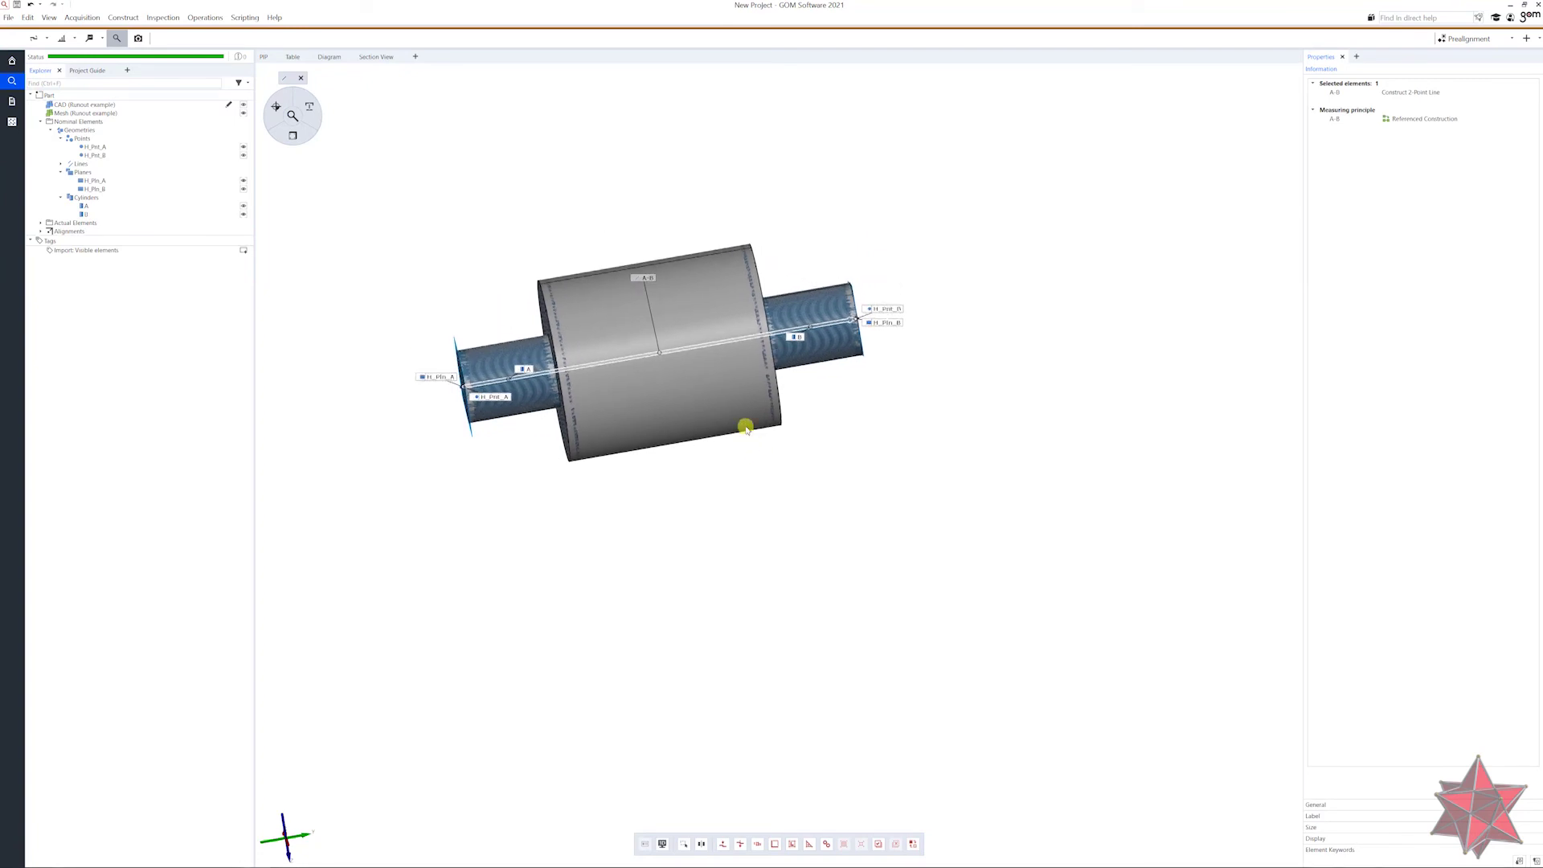
pyautogui.moveTo(733, 537); pyautogui.dragTo(788, 590, button='right')
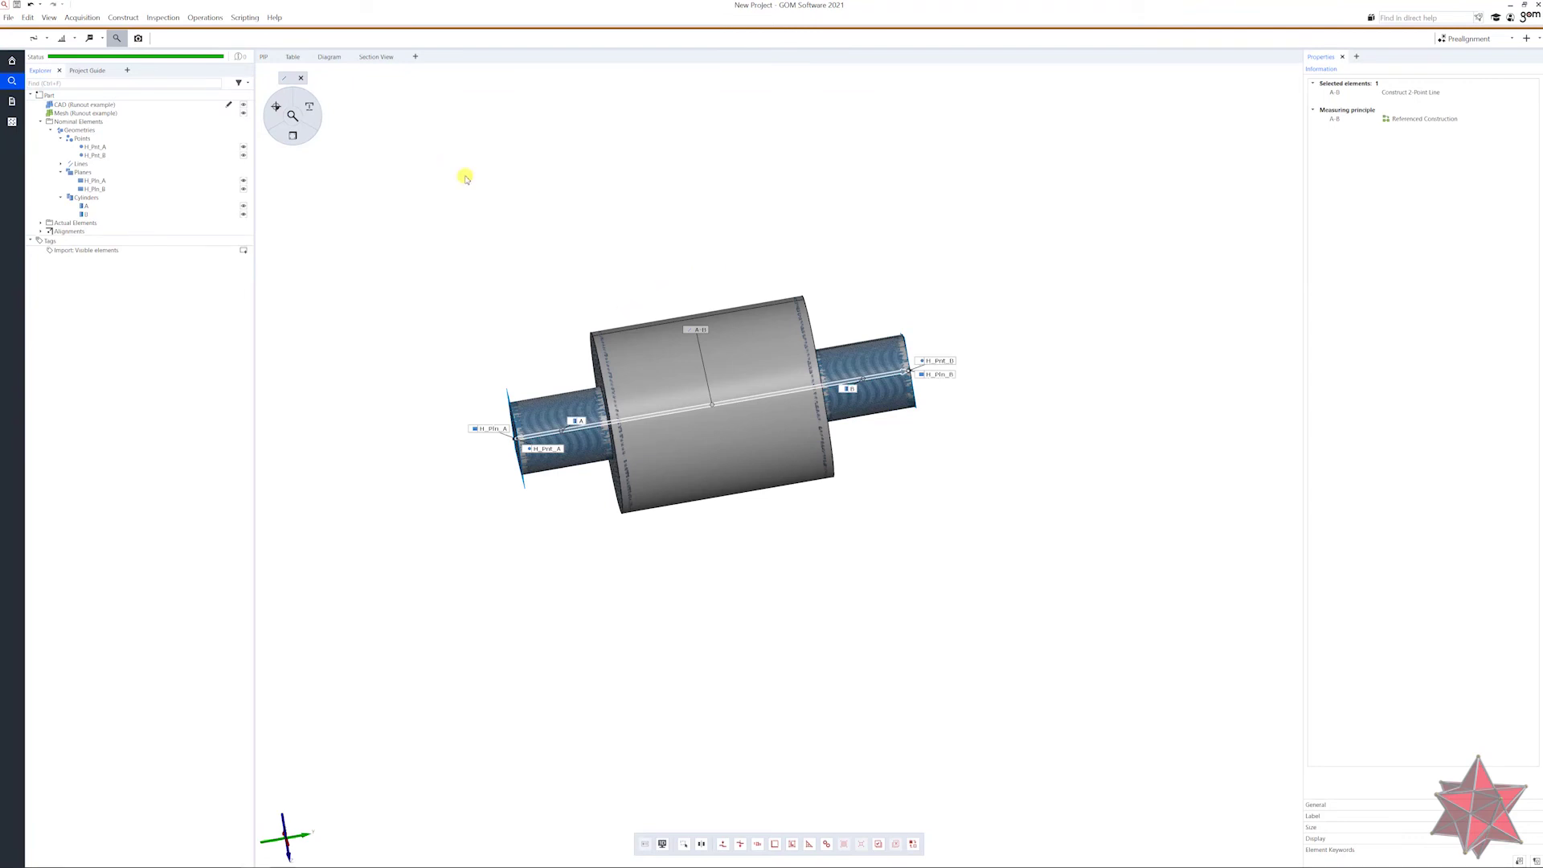
# Construct the Eval_Cyl cylinder (30 mm radius) from the large central nominal cylinder.
pyautogui.click(119, 18)
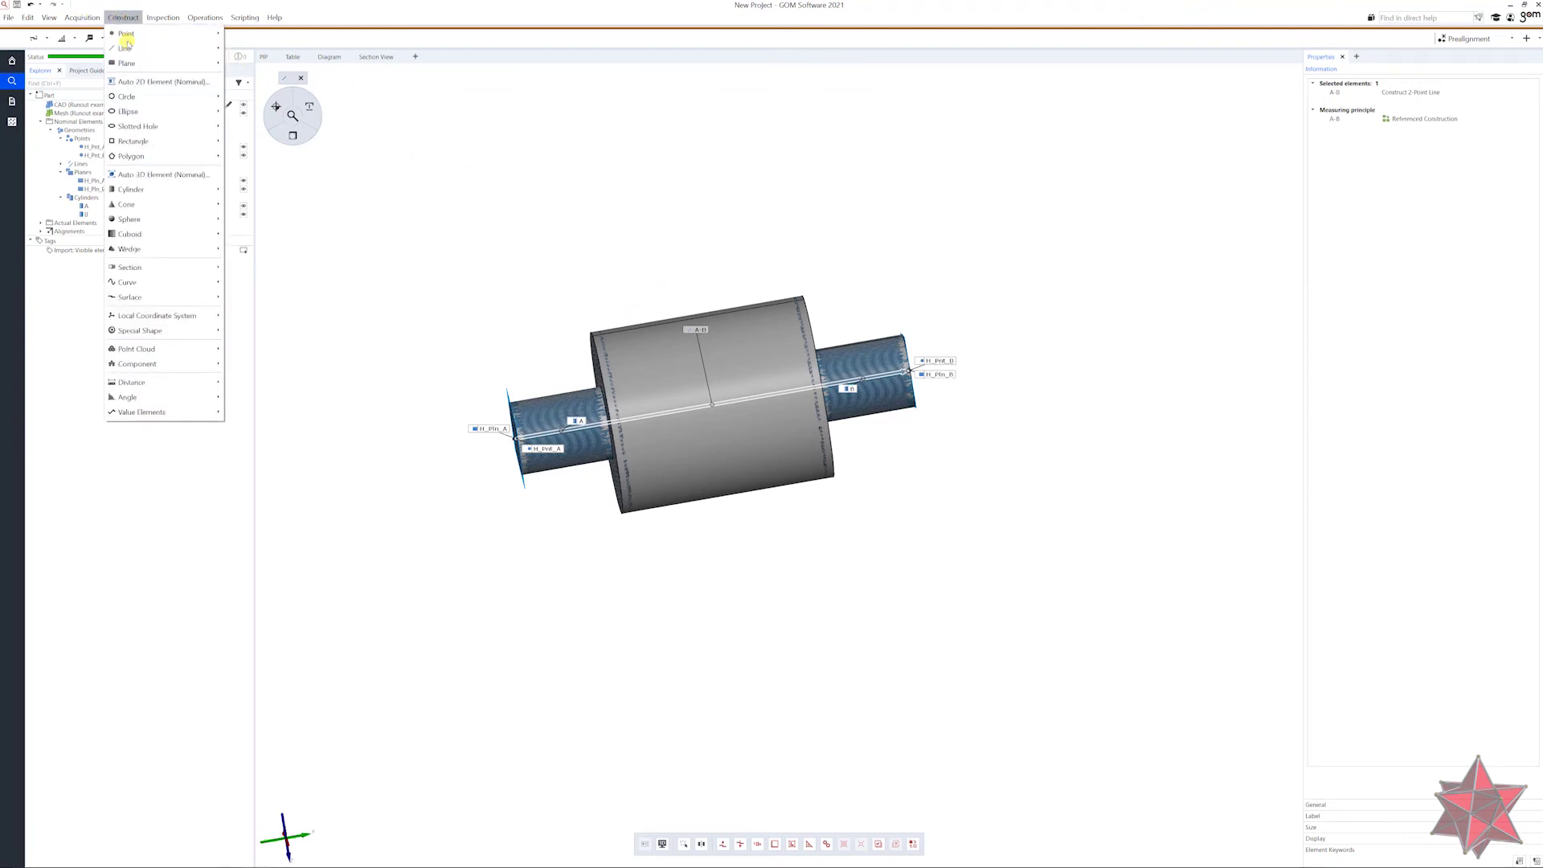
pyautogui.moveTo(201, 189)
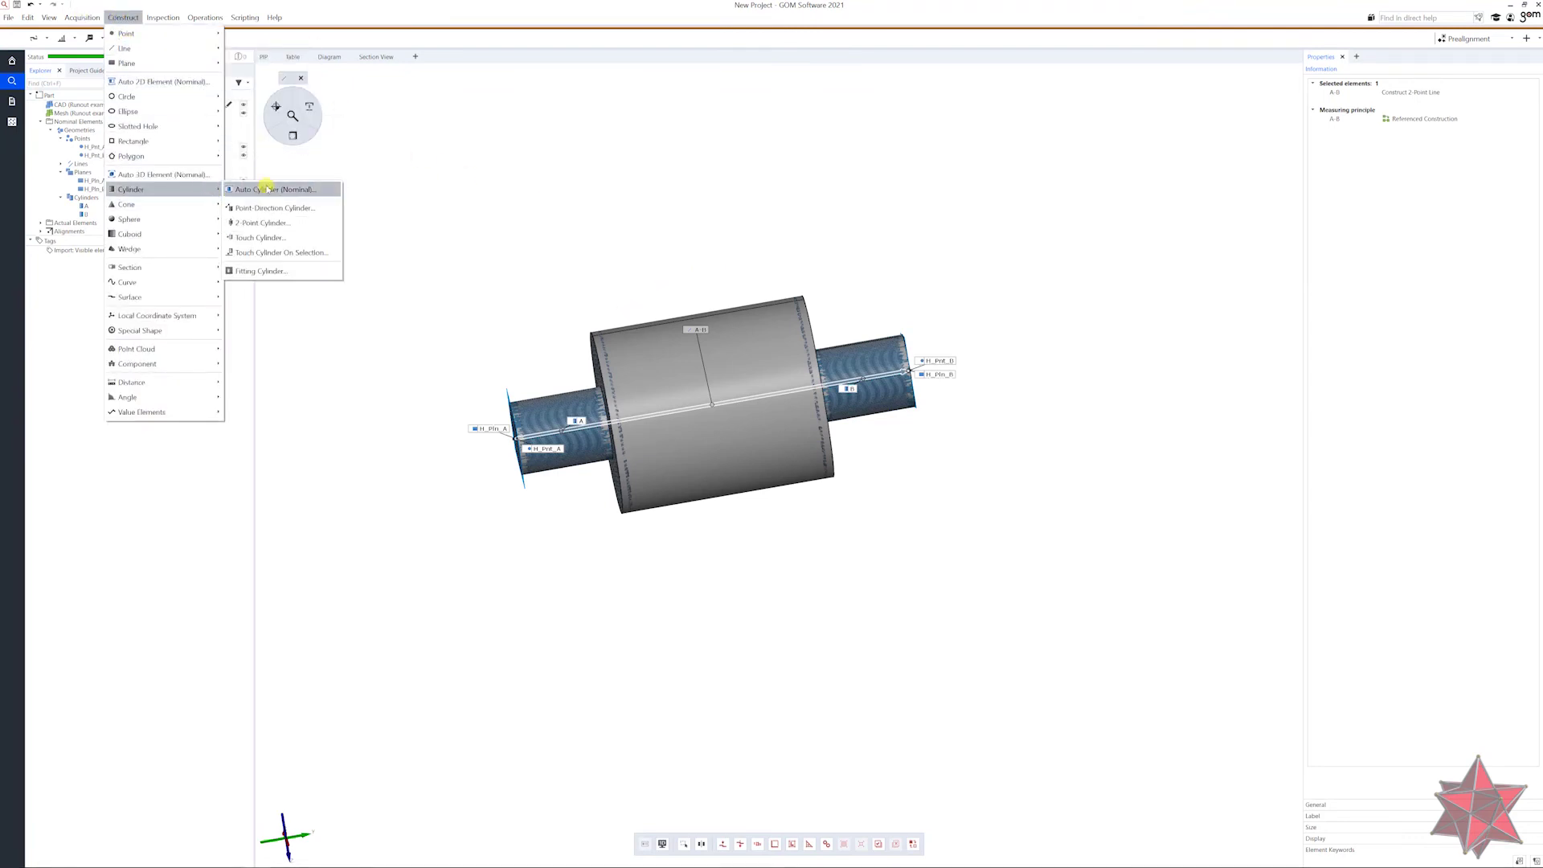
pyautogui.click(266, 188)
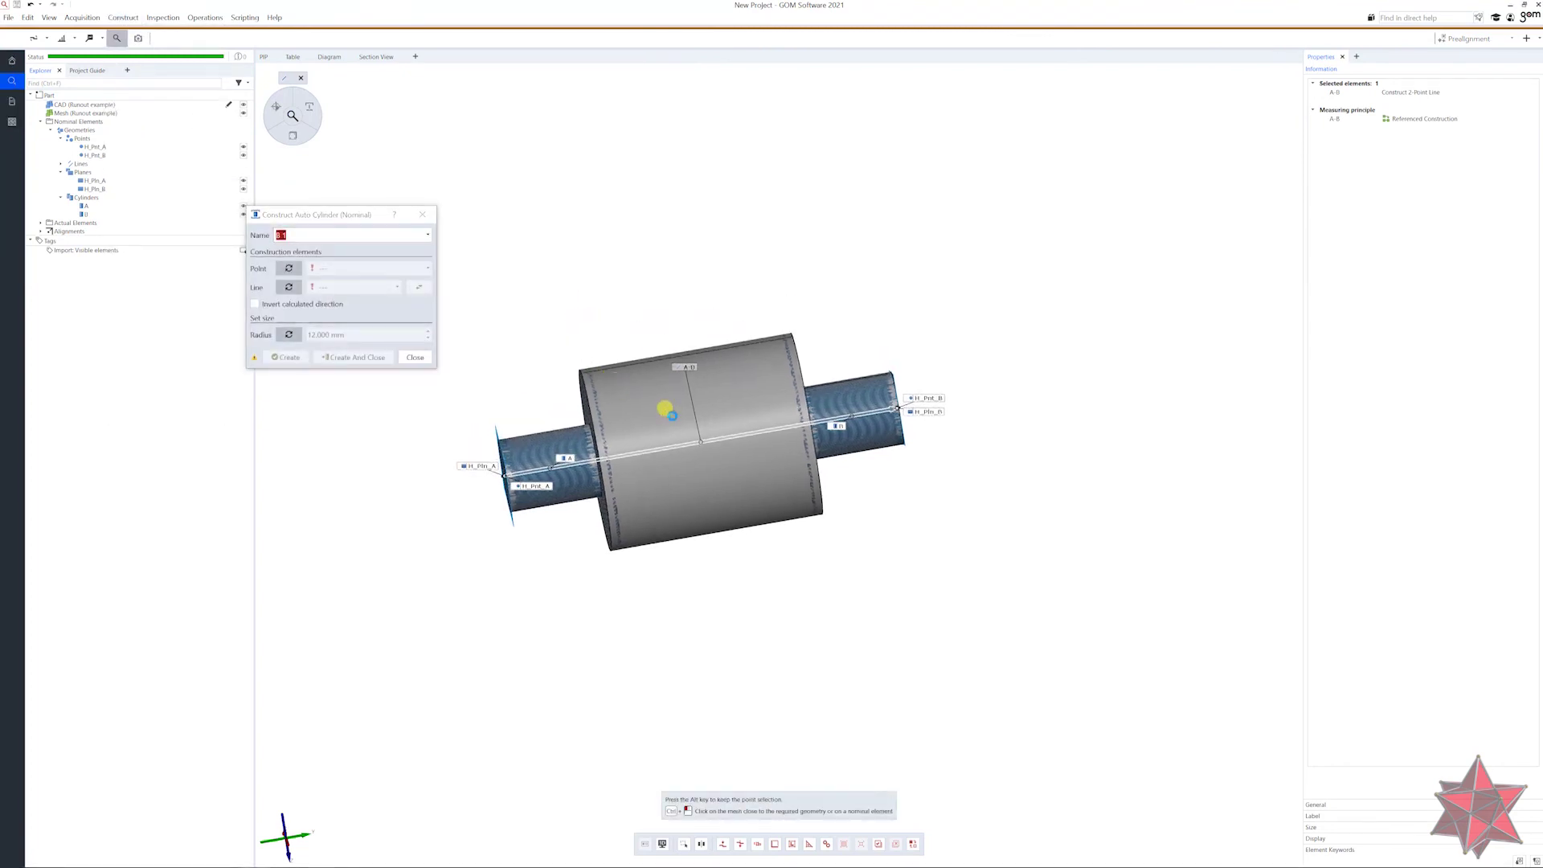
pyautogui.keyDown('ctrl'); pyautogui.click(667, 414); pyautogui.keyUp('ctrl')
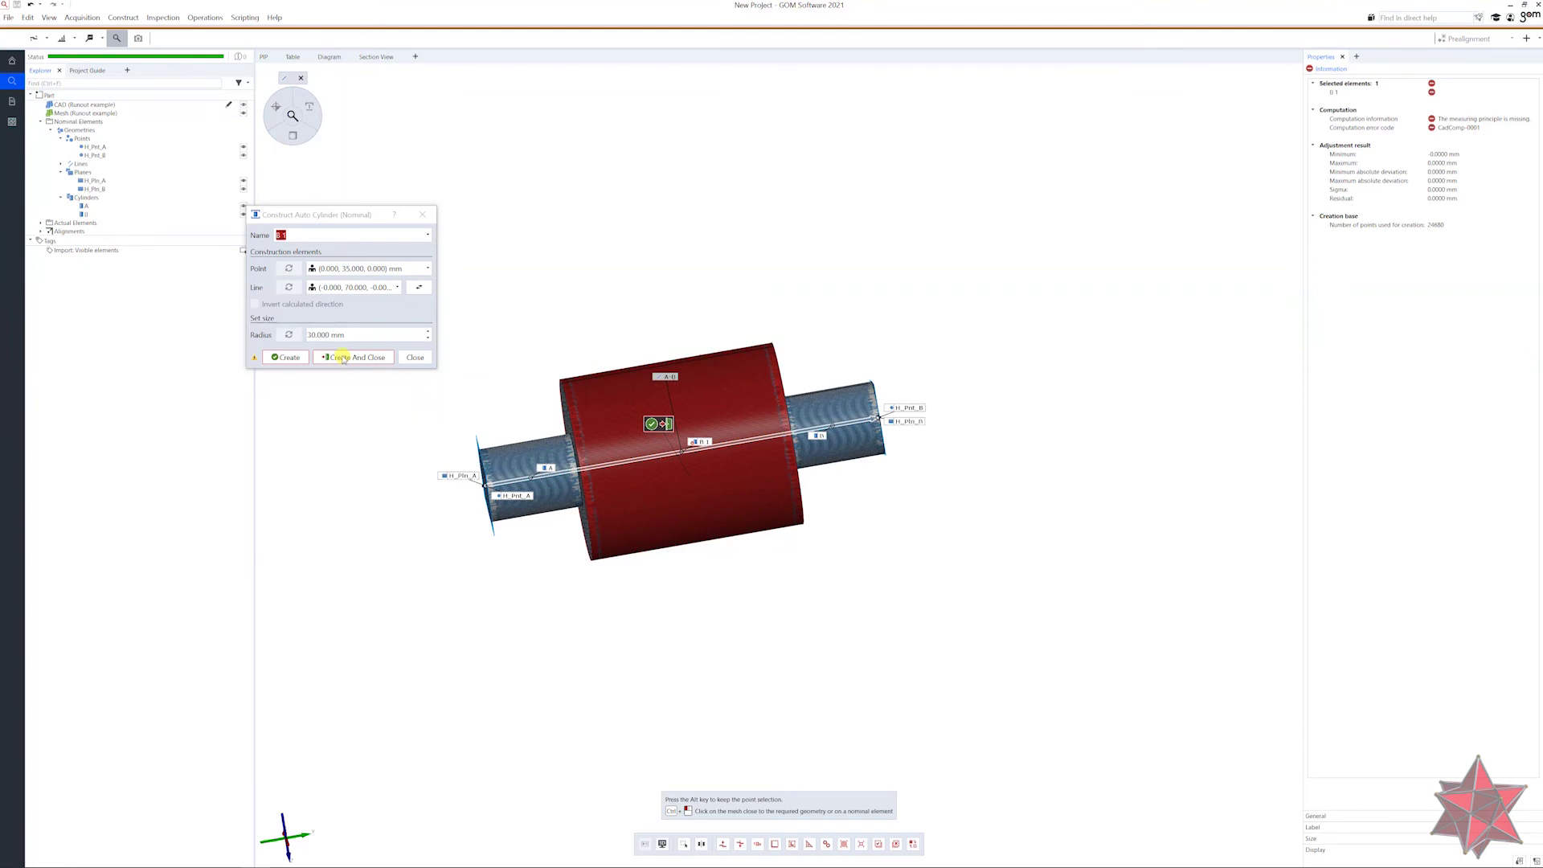
pyautogui.click(343, 357)
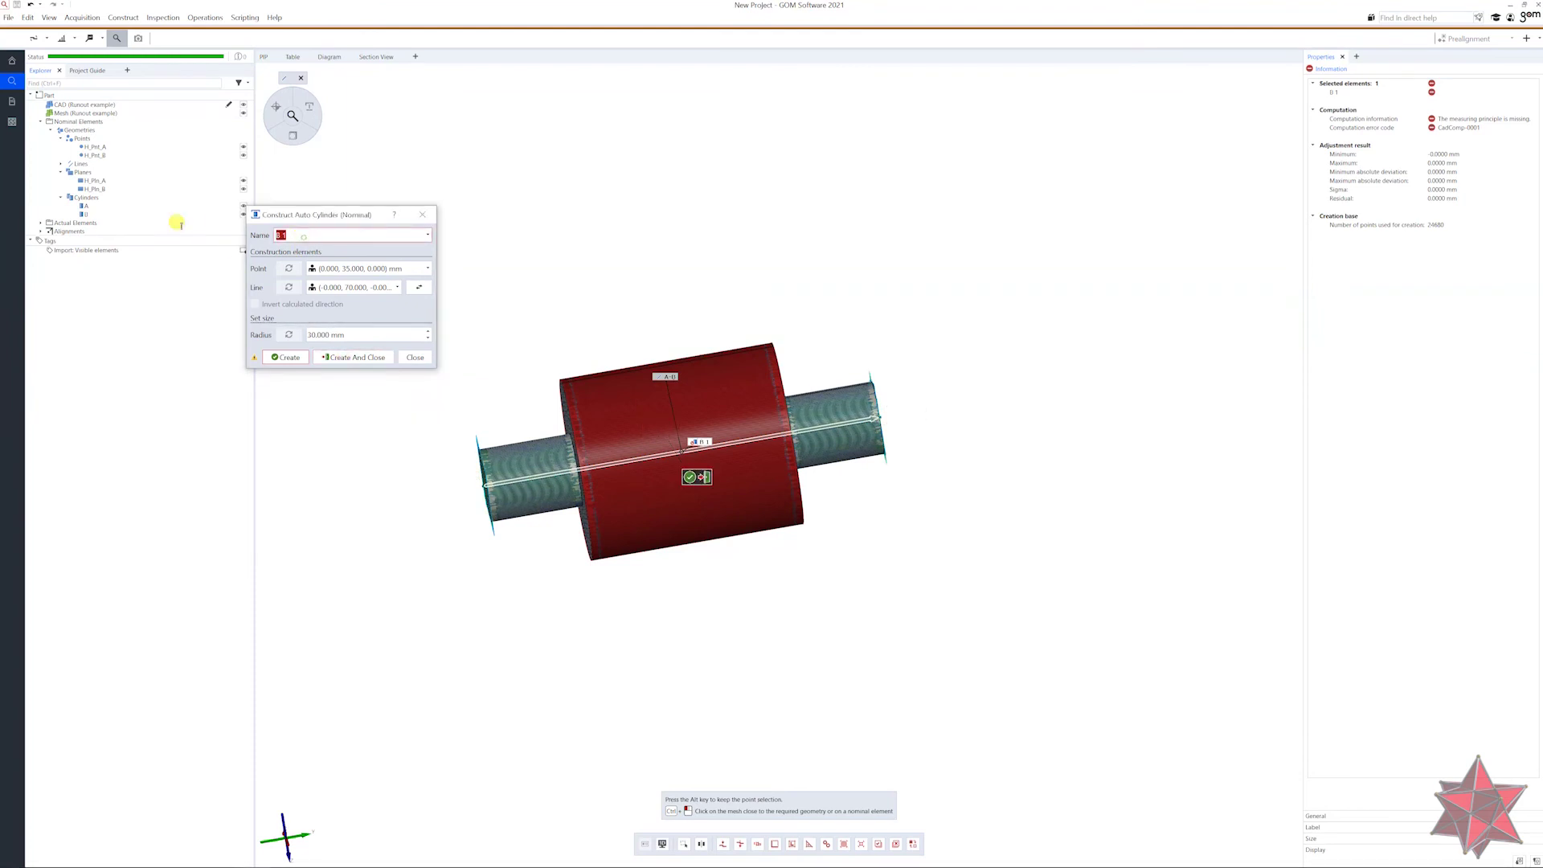
pyautogui.write('Cyl')
pyautogui.click(343, 358)
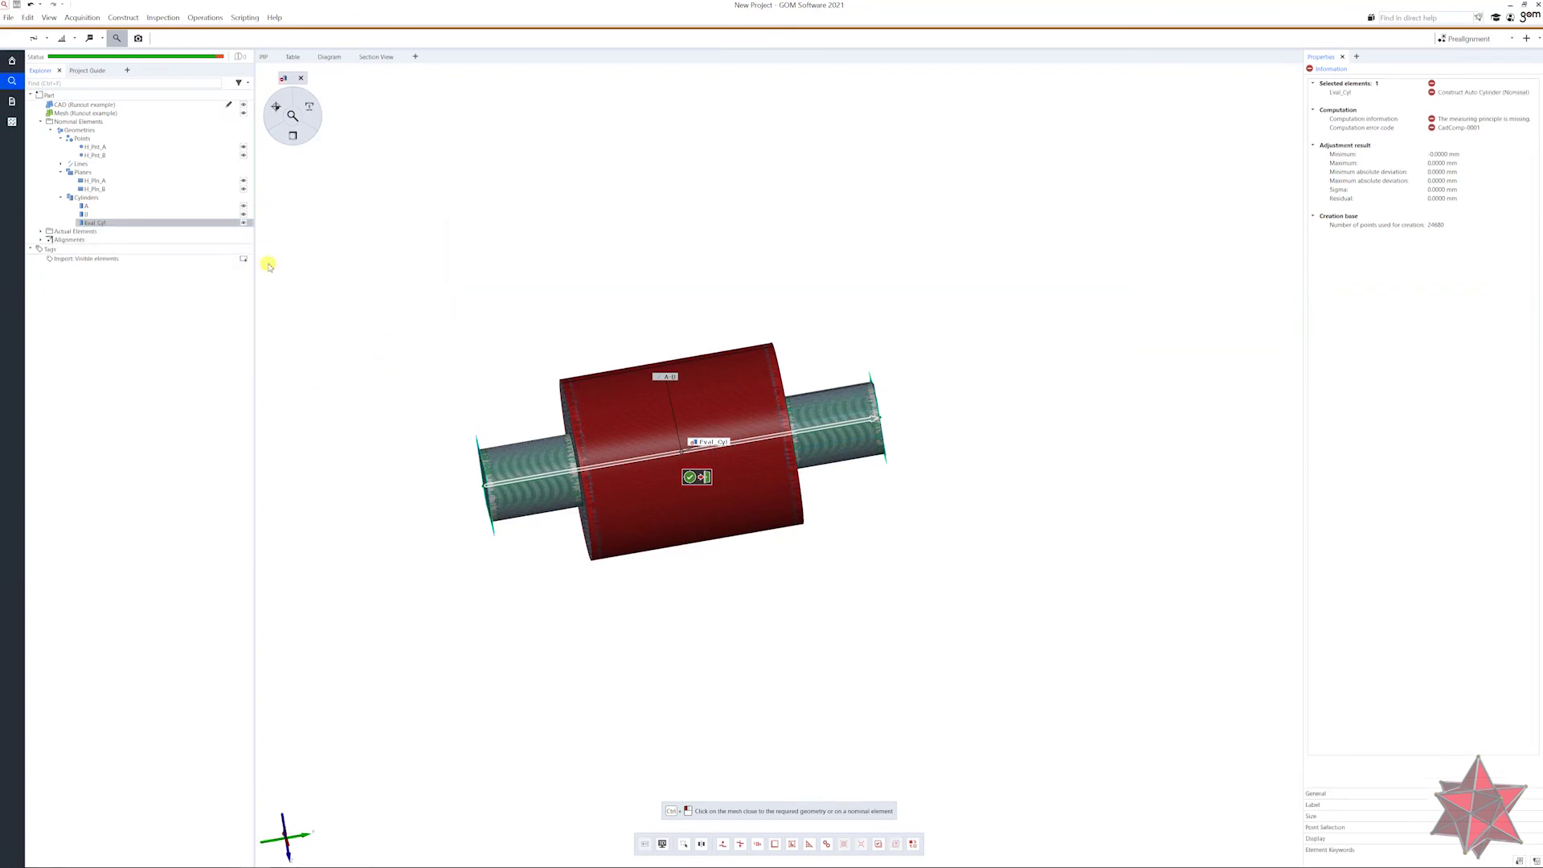
# Set Eval_Cyl's measuring principle to Fitting Element, then bring up the Inspection menu.
pyautogui.moveTo(310, 107)
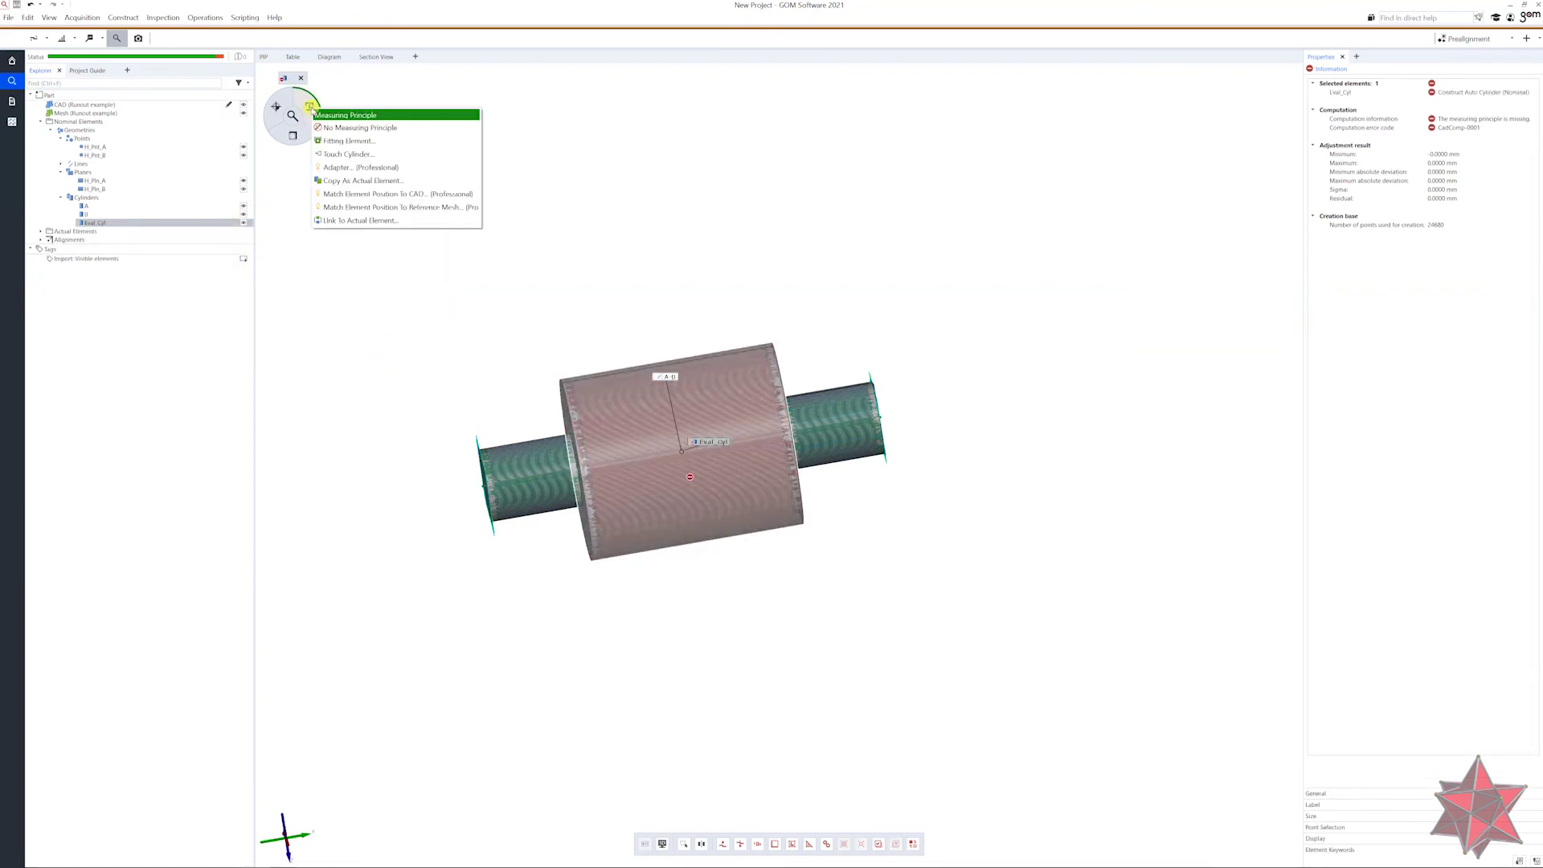
pyautogui.click(354, 144)
pyautogui.click(411, 327)
pyautogui.moveTo(775, 488); pyautogui.dragTo(937, 498, button='right')
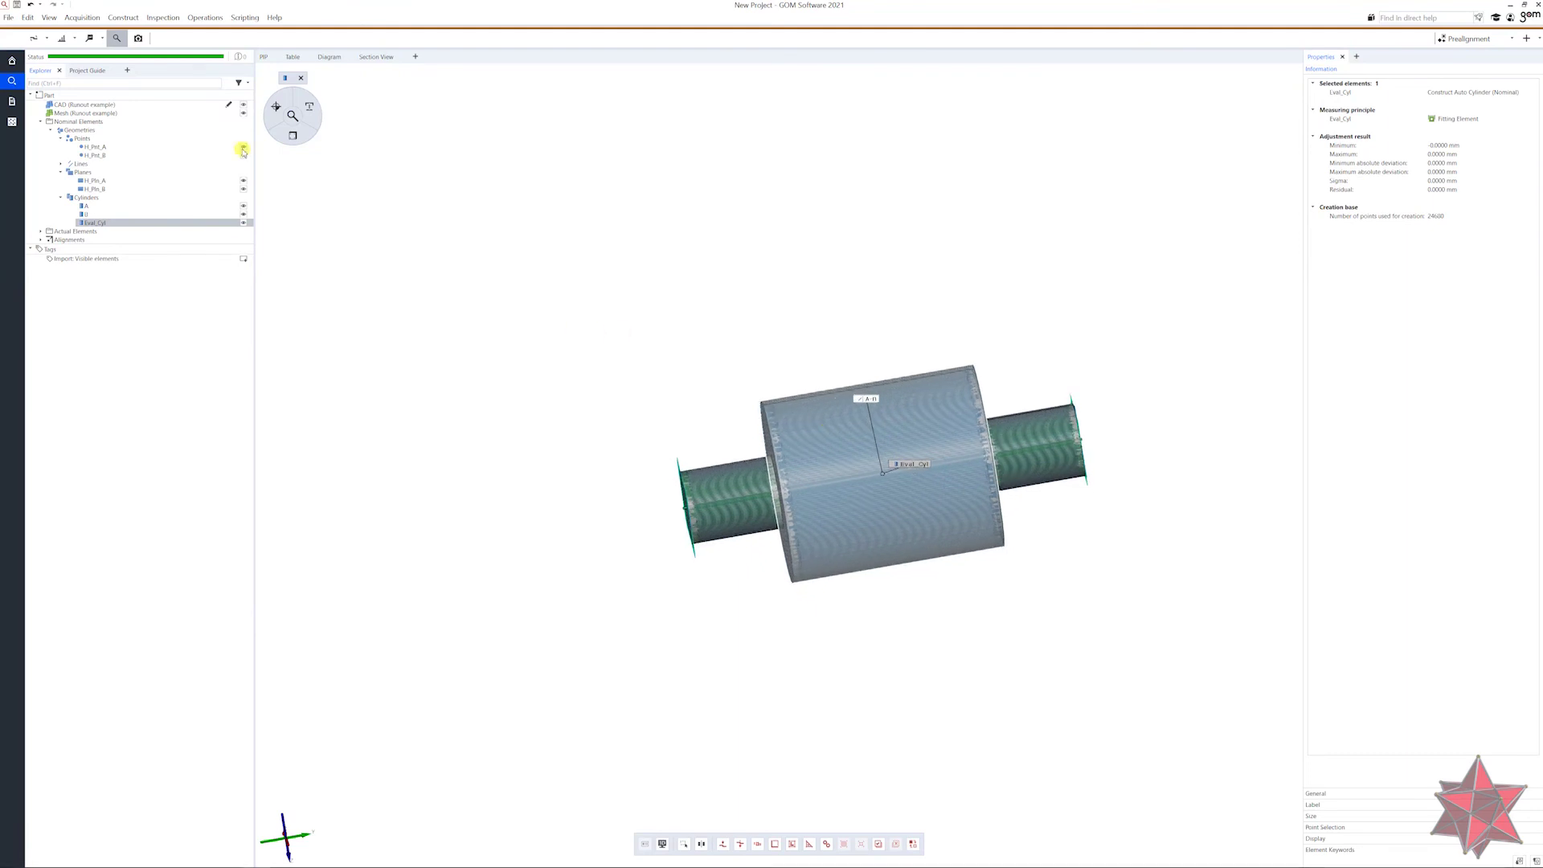
pyautogui.click(163, 17)
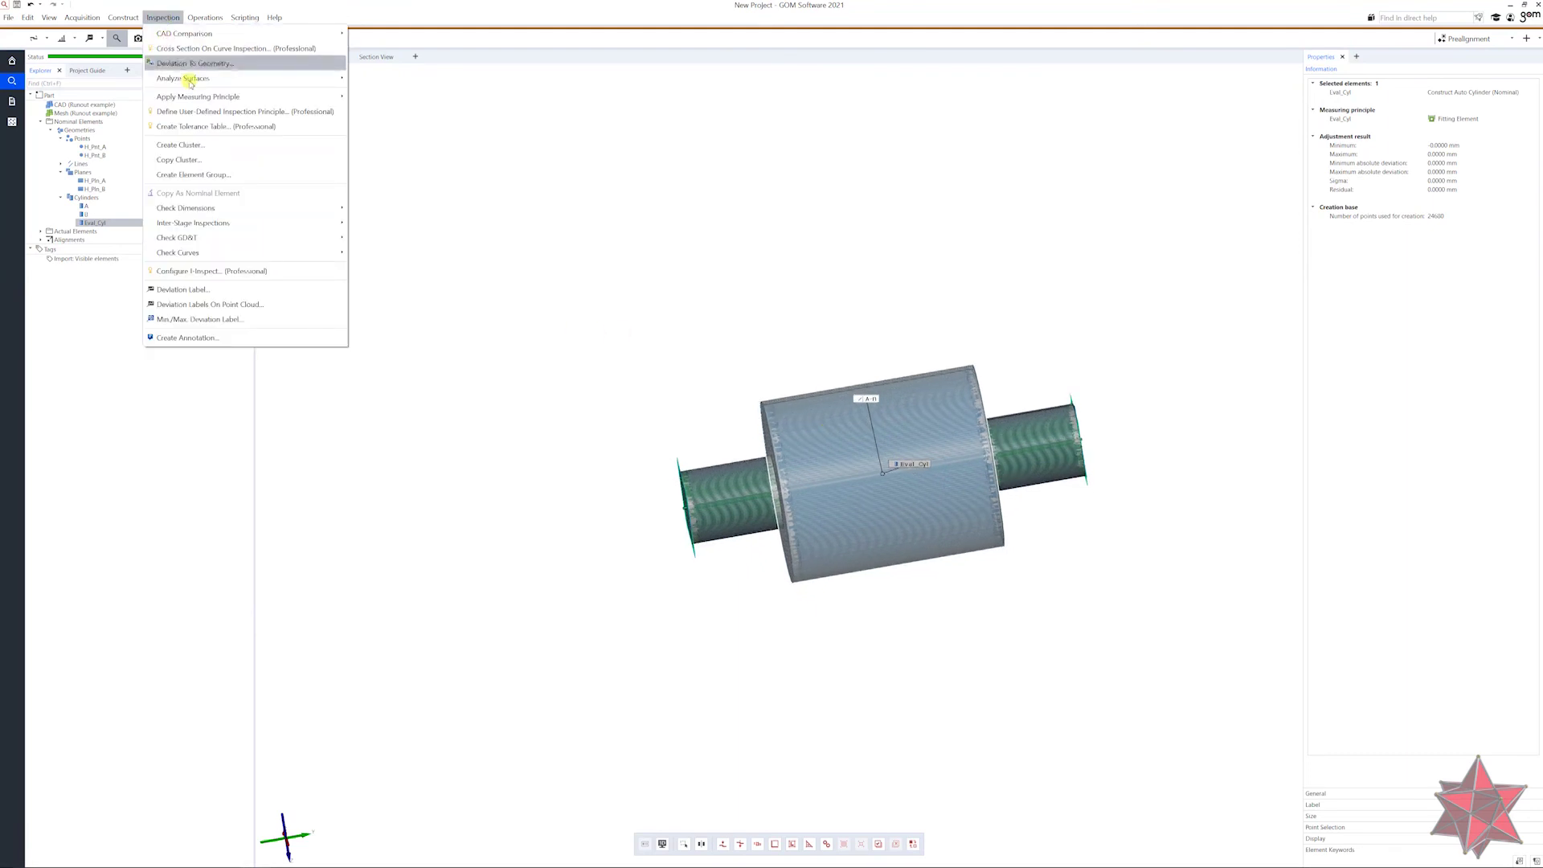
# Start a Run-Out check on Eval_Cyl using datum system A, with its label above the cylinder.
pyautogui.moveTo(265, 252)
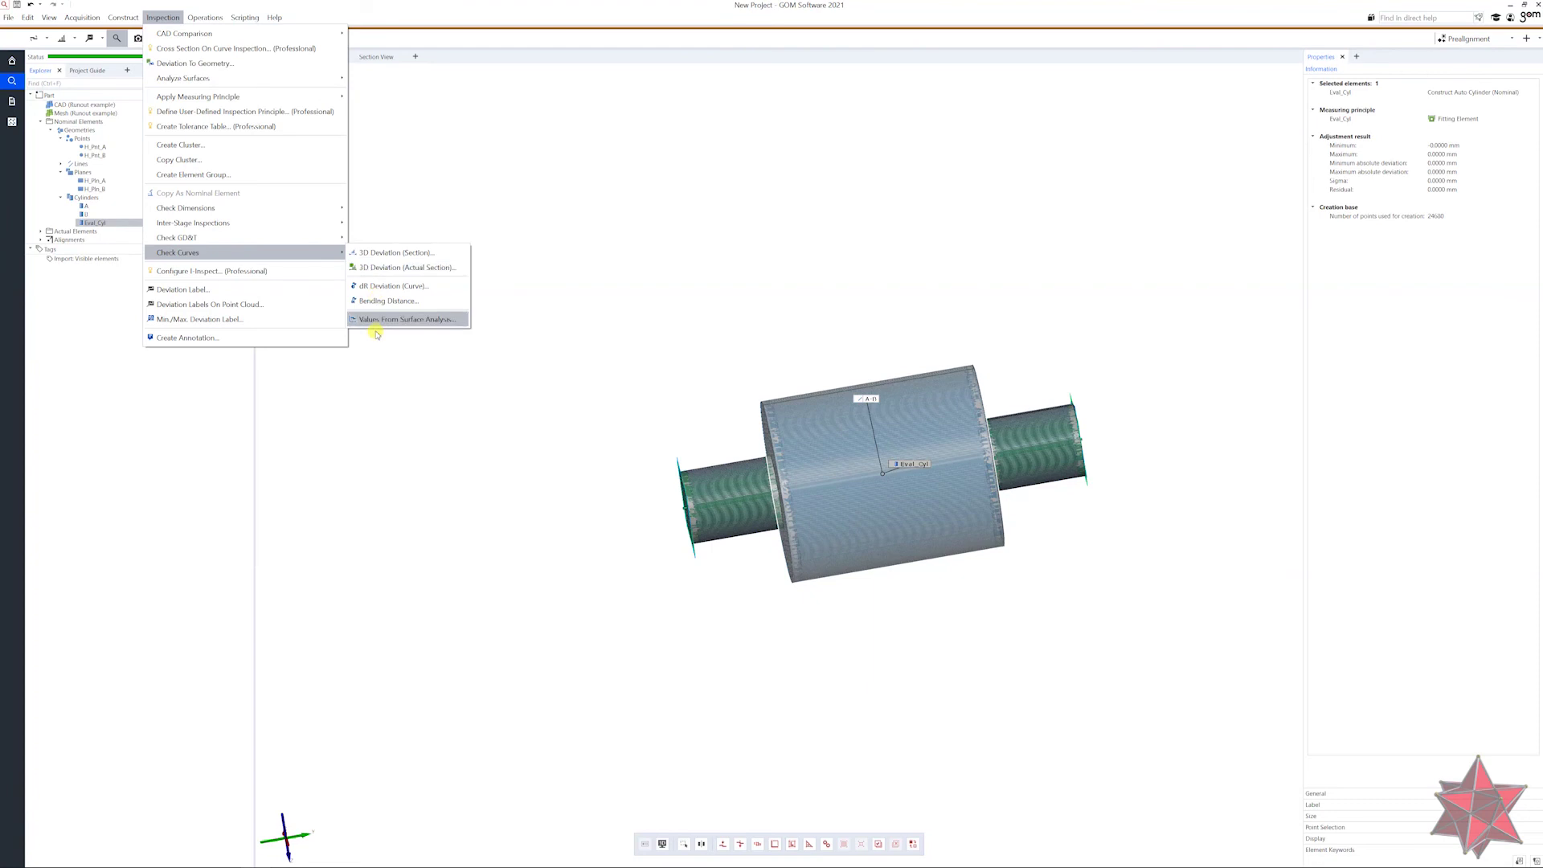
pyautogui.moveTo(303, 237)
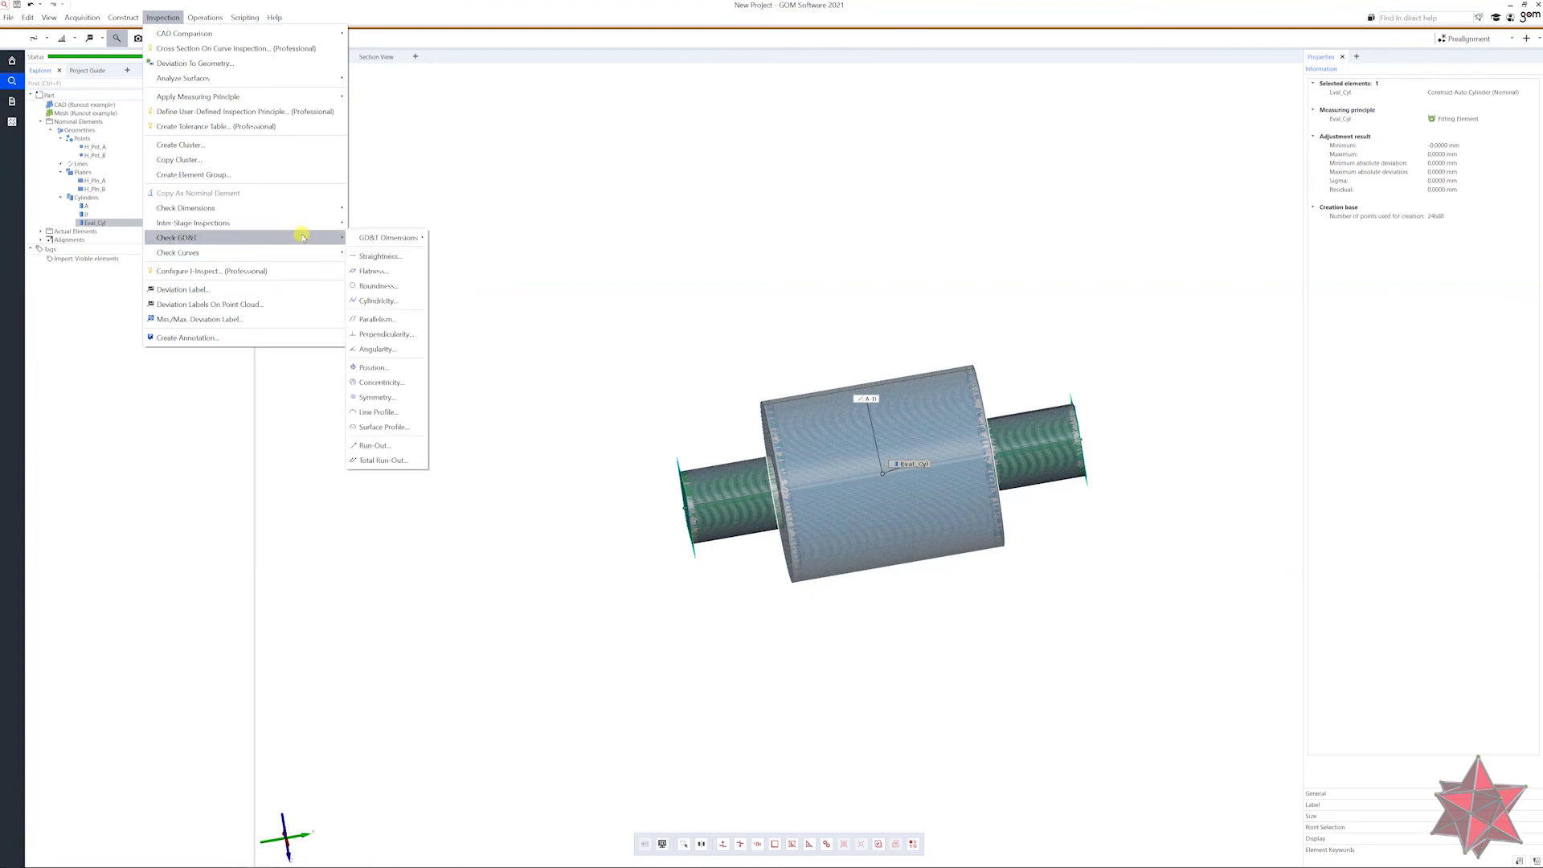
pyautogui.click(389, 447)
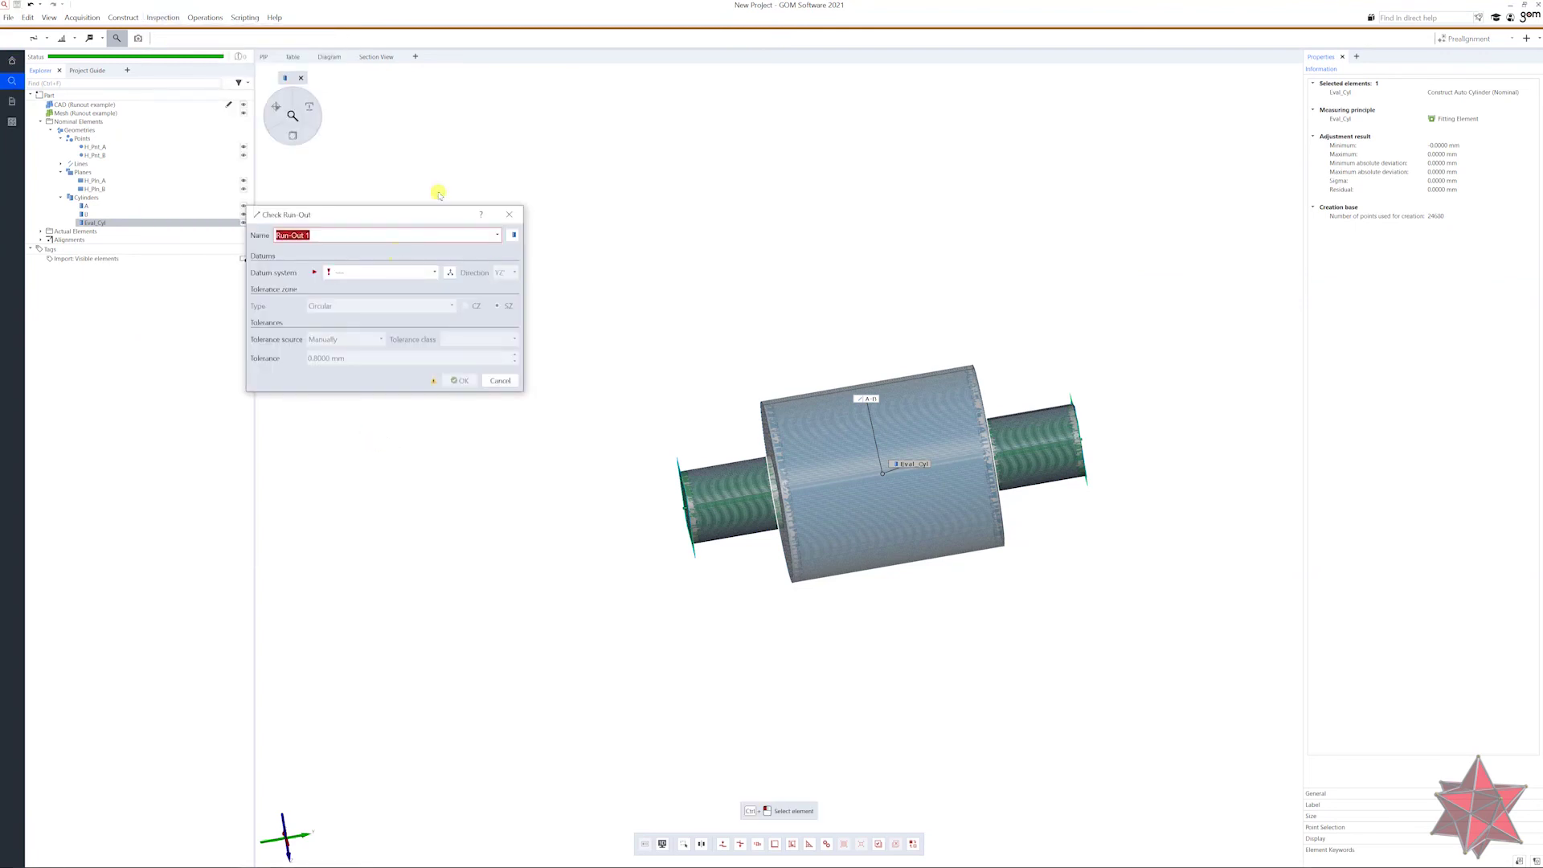
pyautogui.moveTo(413, 213); pyautogui.dragTo(450, 213)
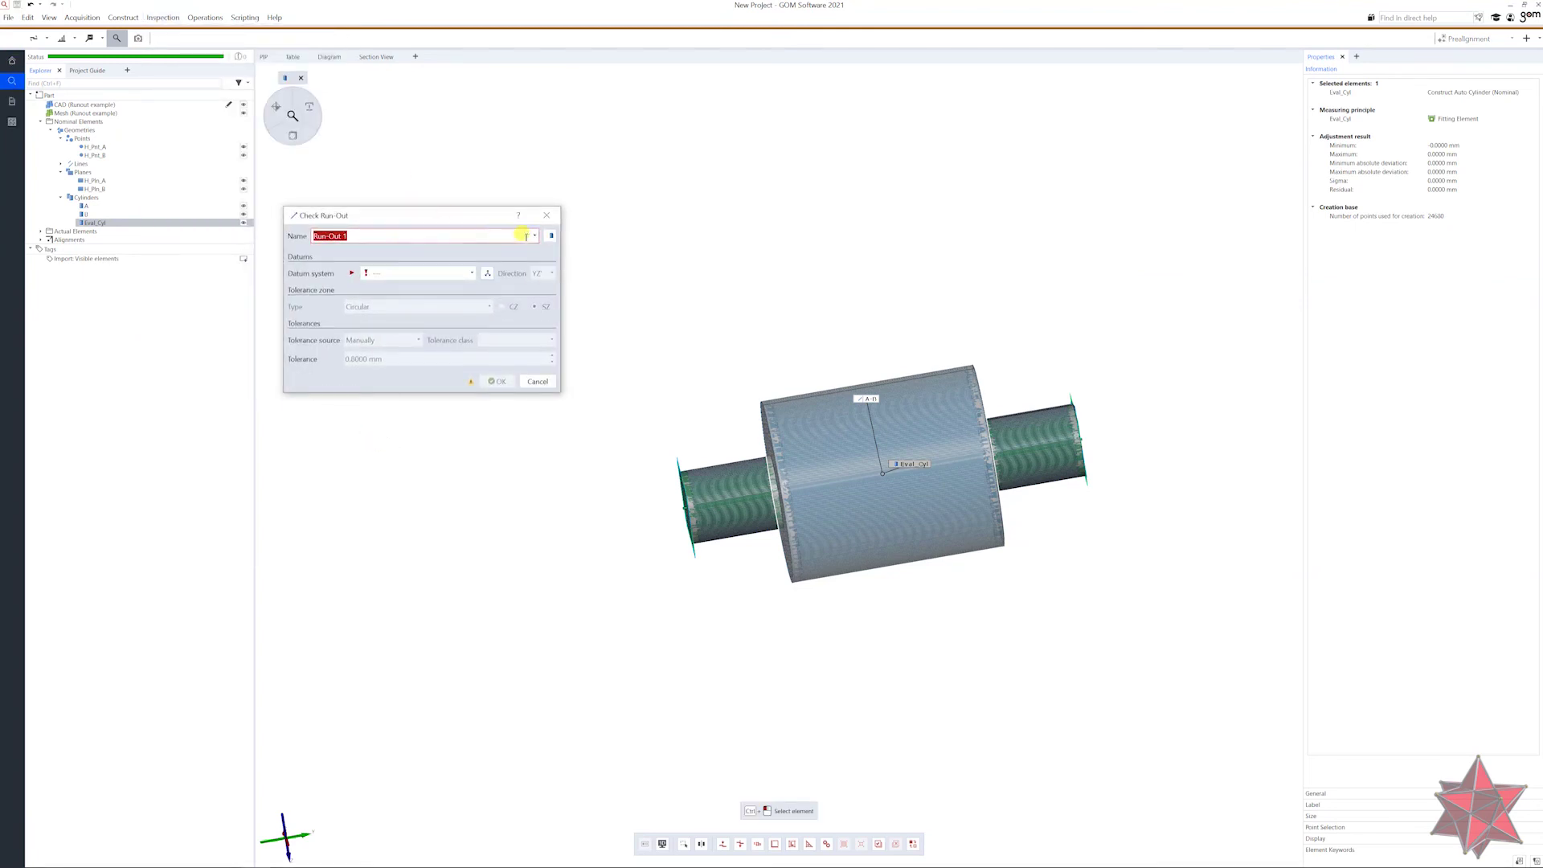
pyautogui.click(463, 274)
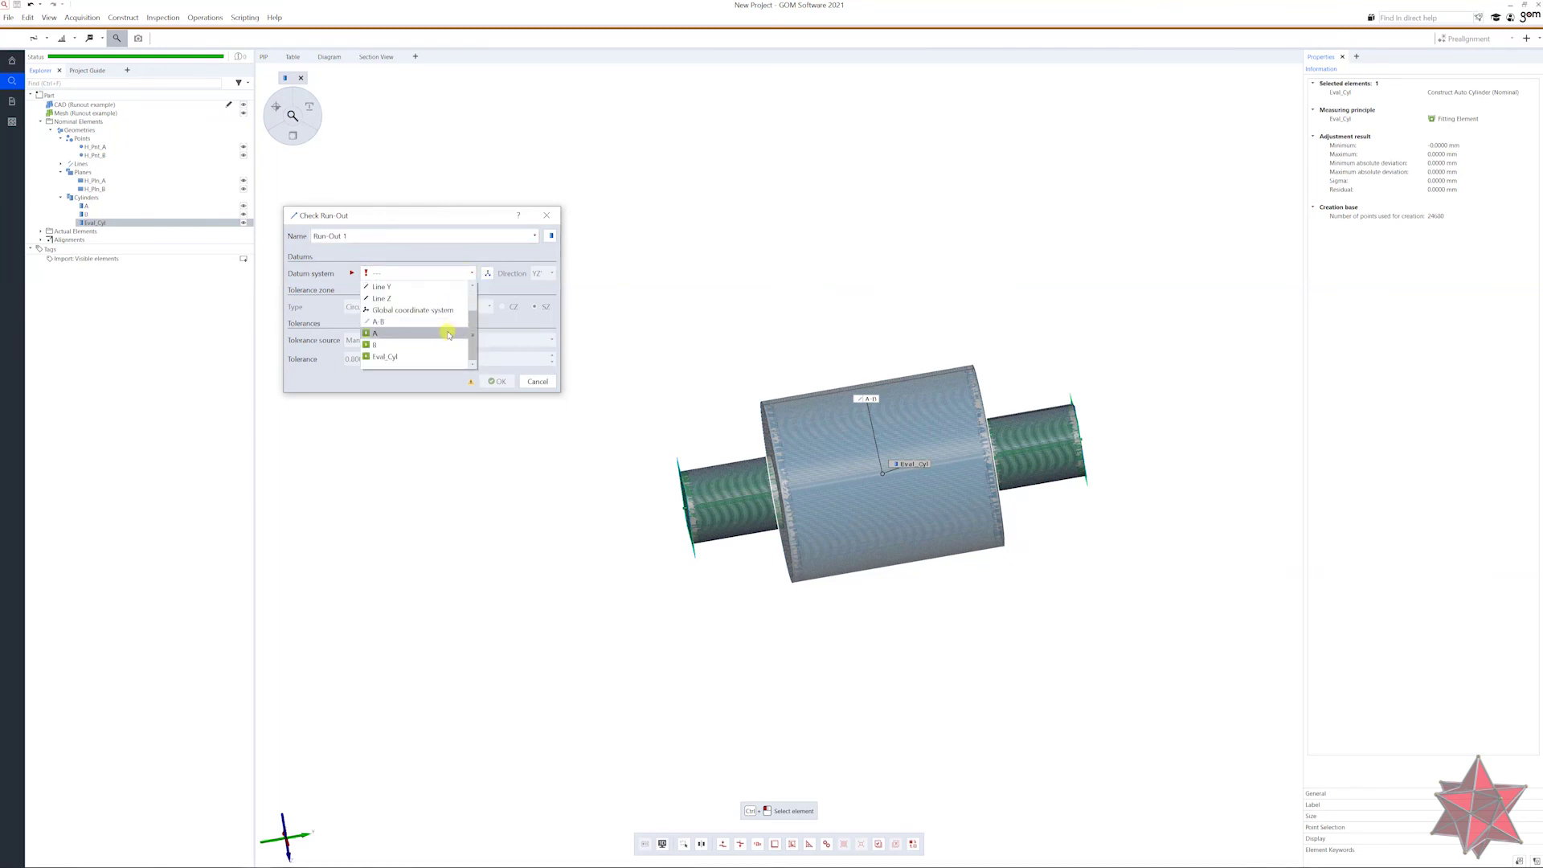
pyautogui.click(447, 333)
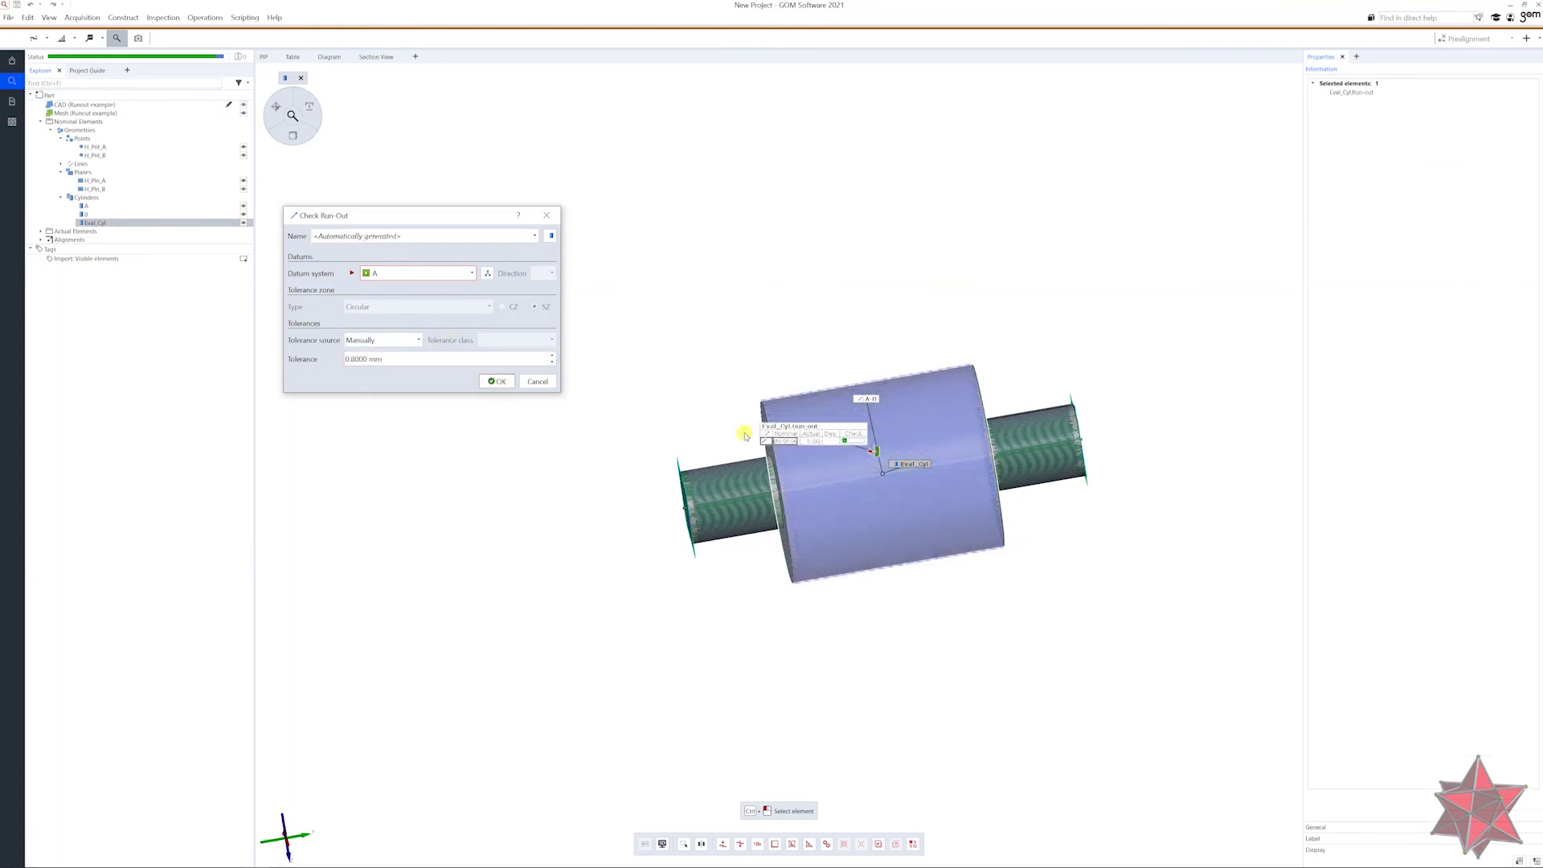
pyautogui.moveTo(789, 424); pyautogui.dragTo(820, 310)
pyautogui.moveTo(964, 345); pyautogui.dragTo(1104, 330, button='right')
pyautogui.moveTo(1104, 329); pyautogui.dragTo(1143, 447)
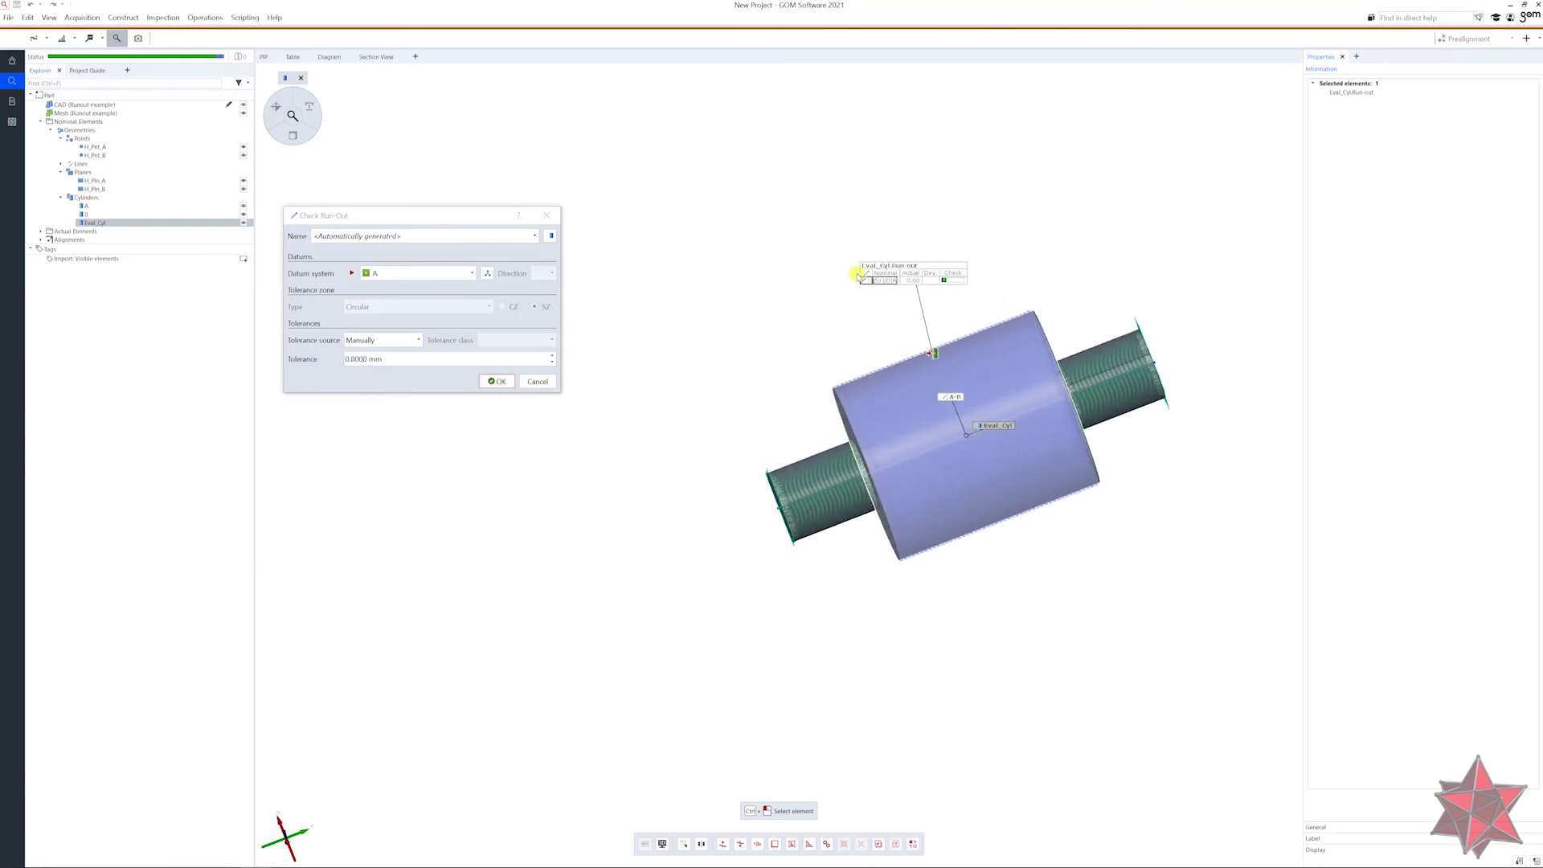
# Set the run-out tolerance to 0.25 mm and create the check.
pyautogui.click(450, 358)
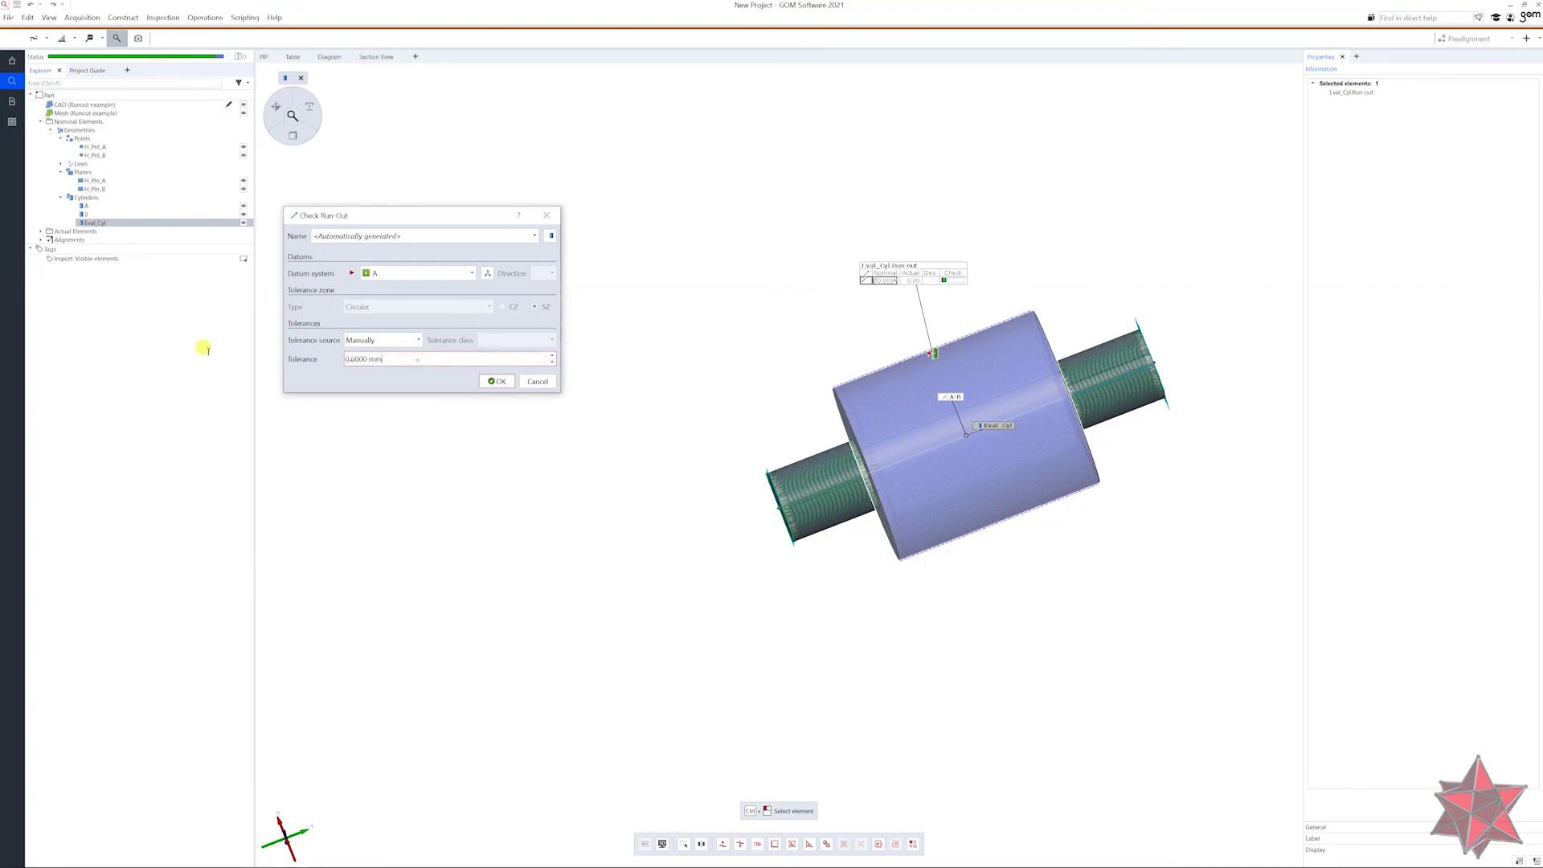
pyautogui.write('0.5')
pyautogui.write('5')
pyautogui.click(496, 382)
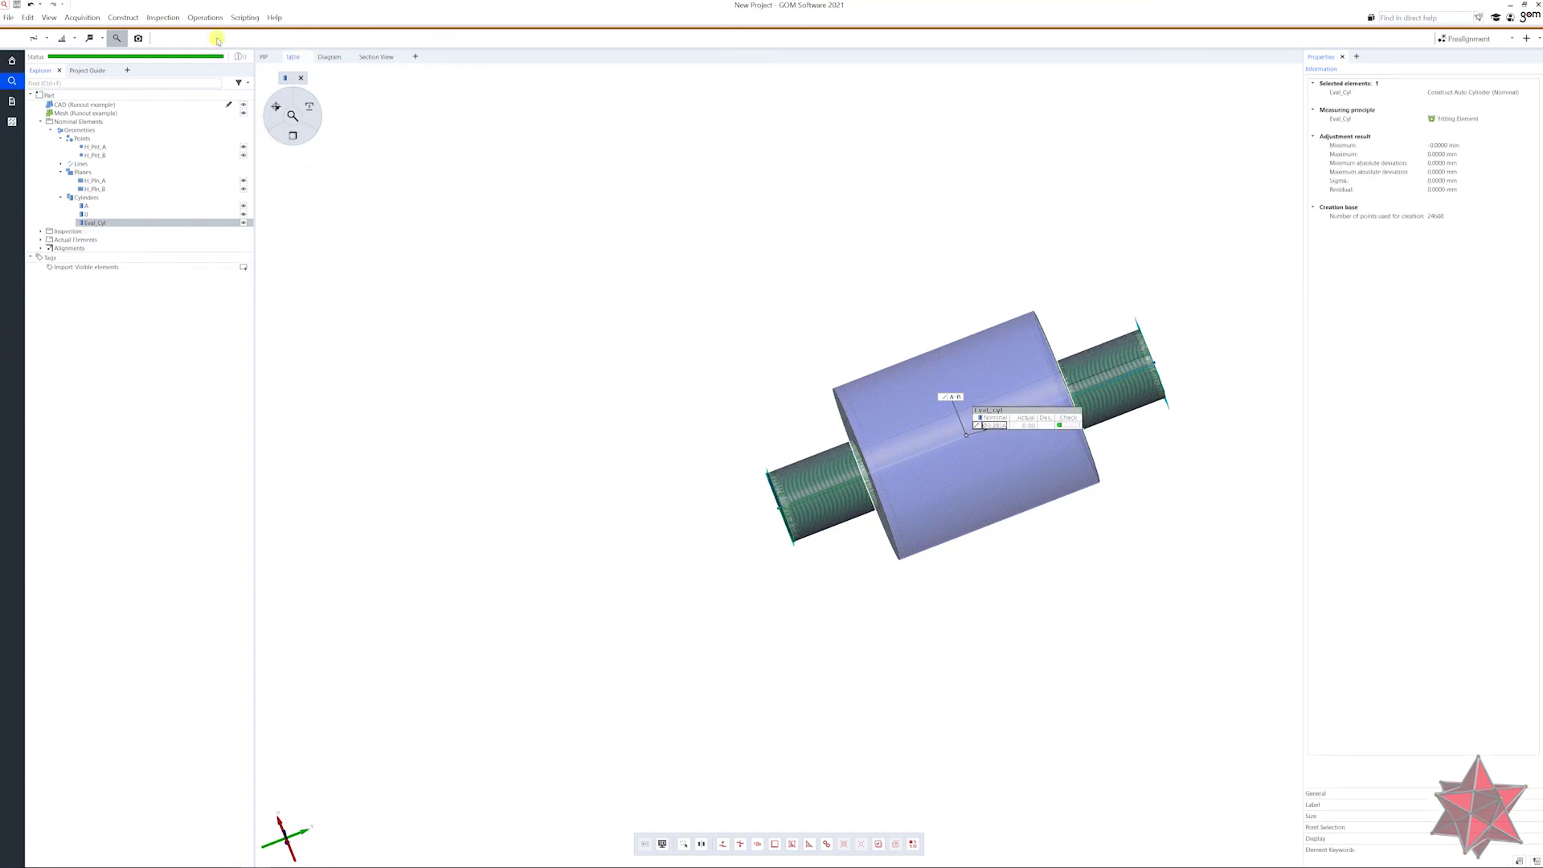
# Create a Total Run-Out check on Eval_Cyl with datum system A-B and tolerance 0.5 mm.
pyautogui.click(146, 18)
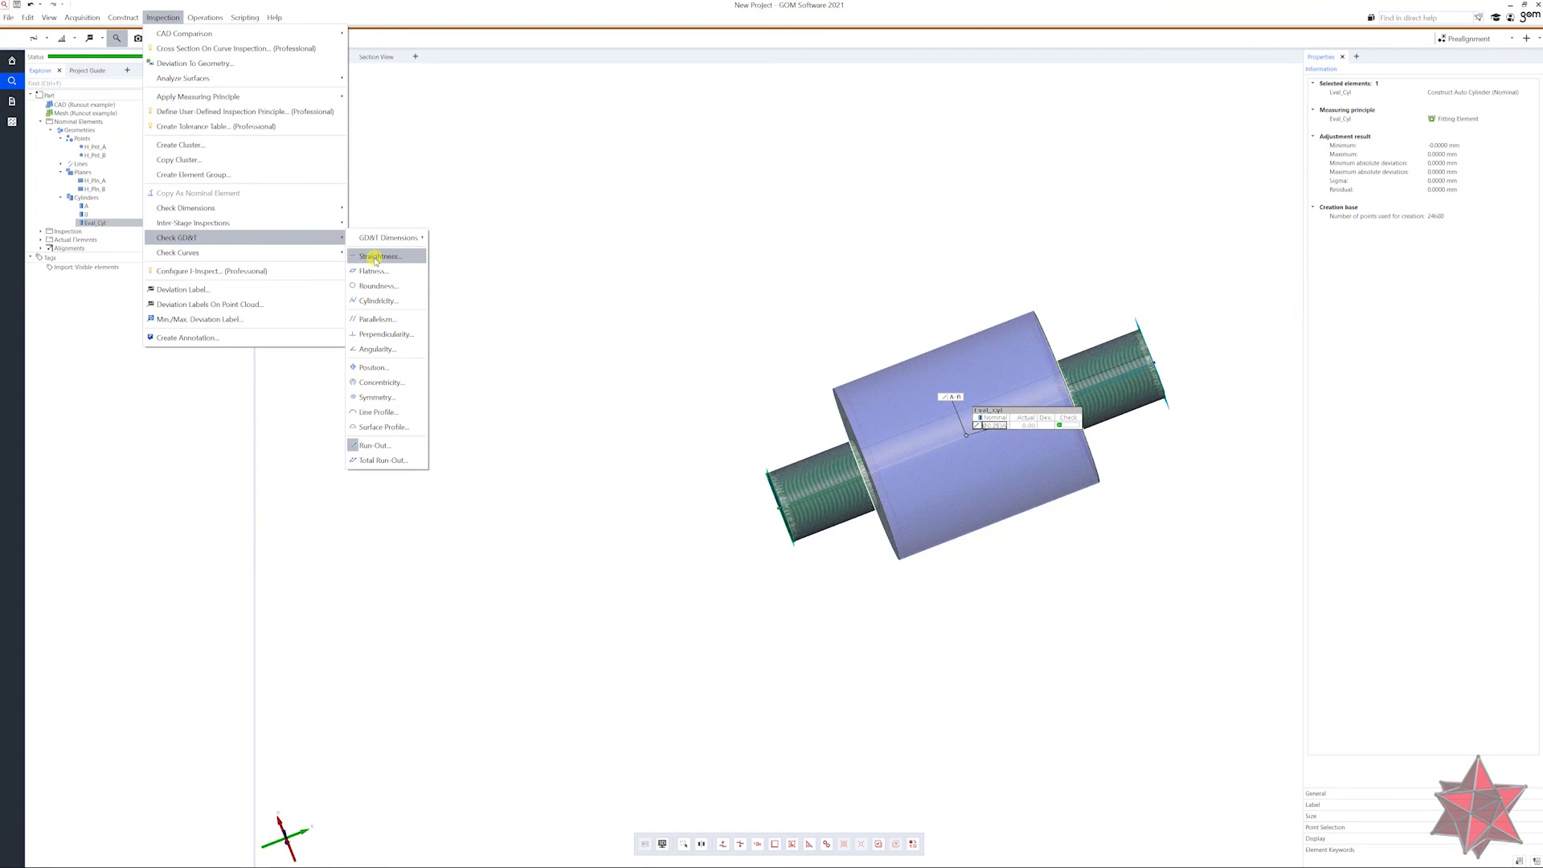
pyautogui.click(389, 462)
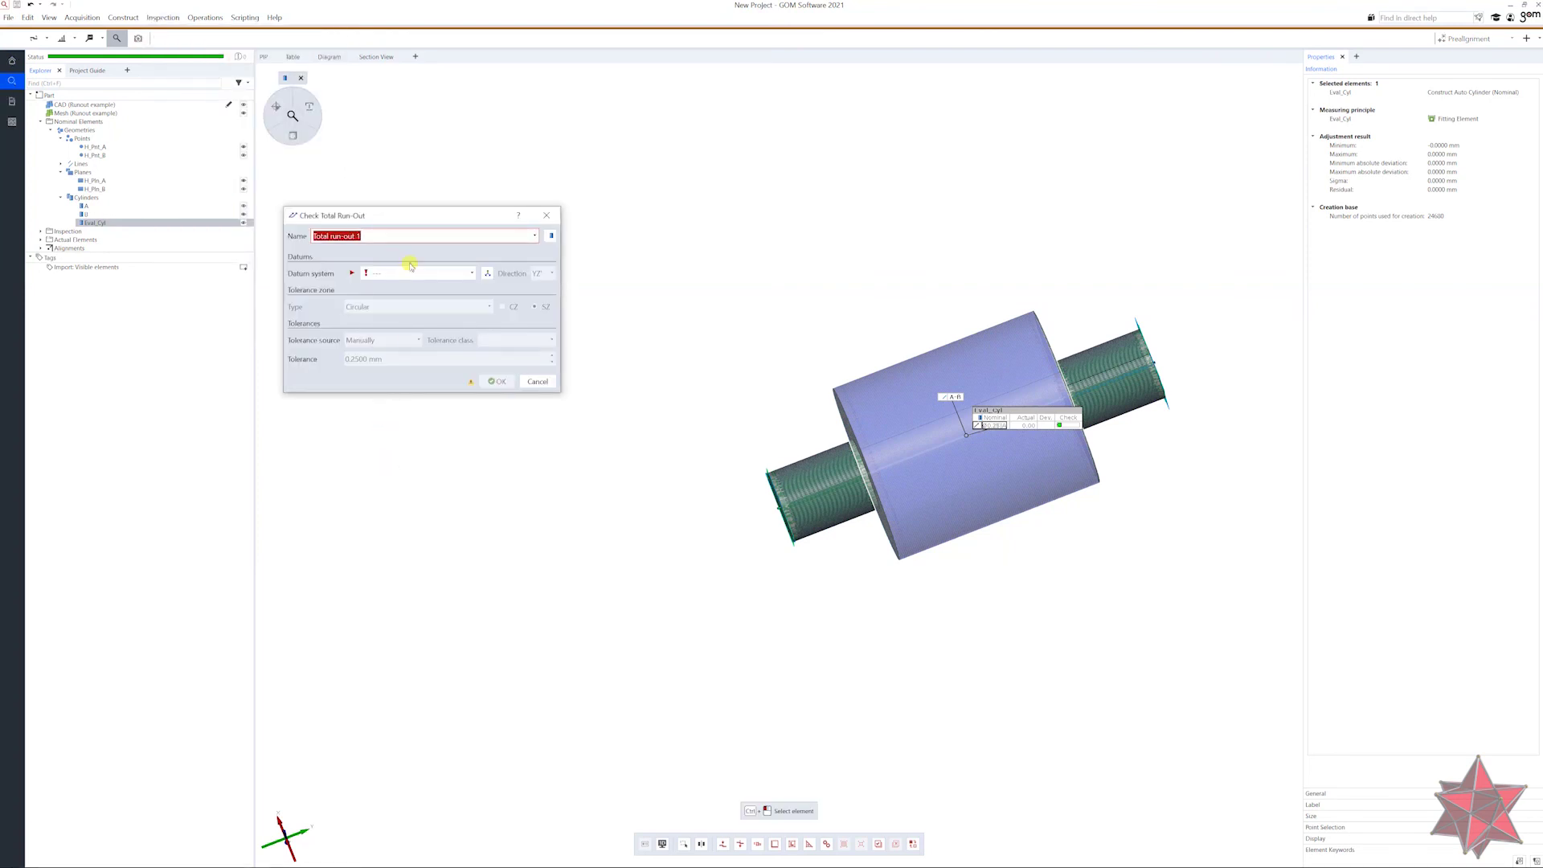
pyautogui.click(472, 274)
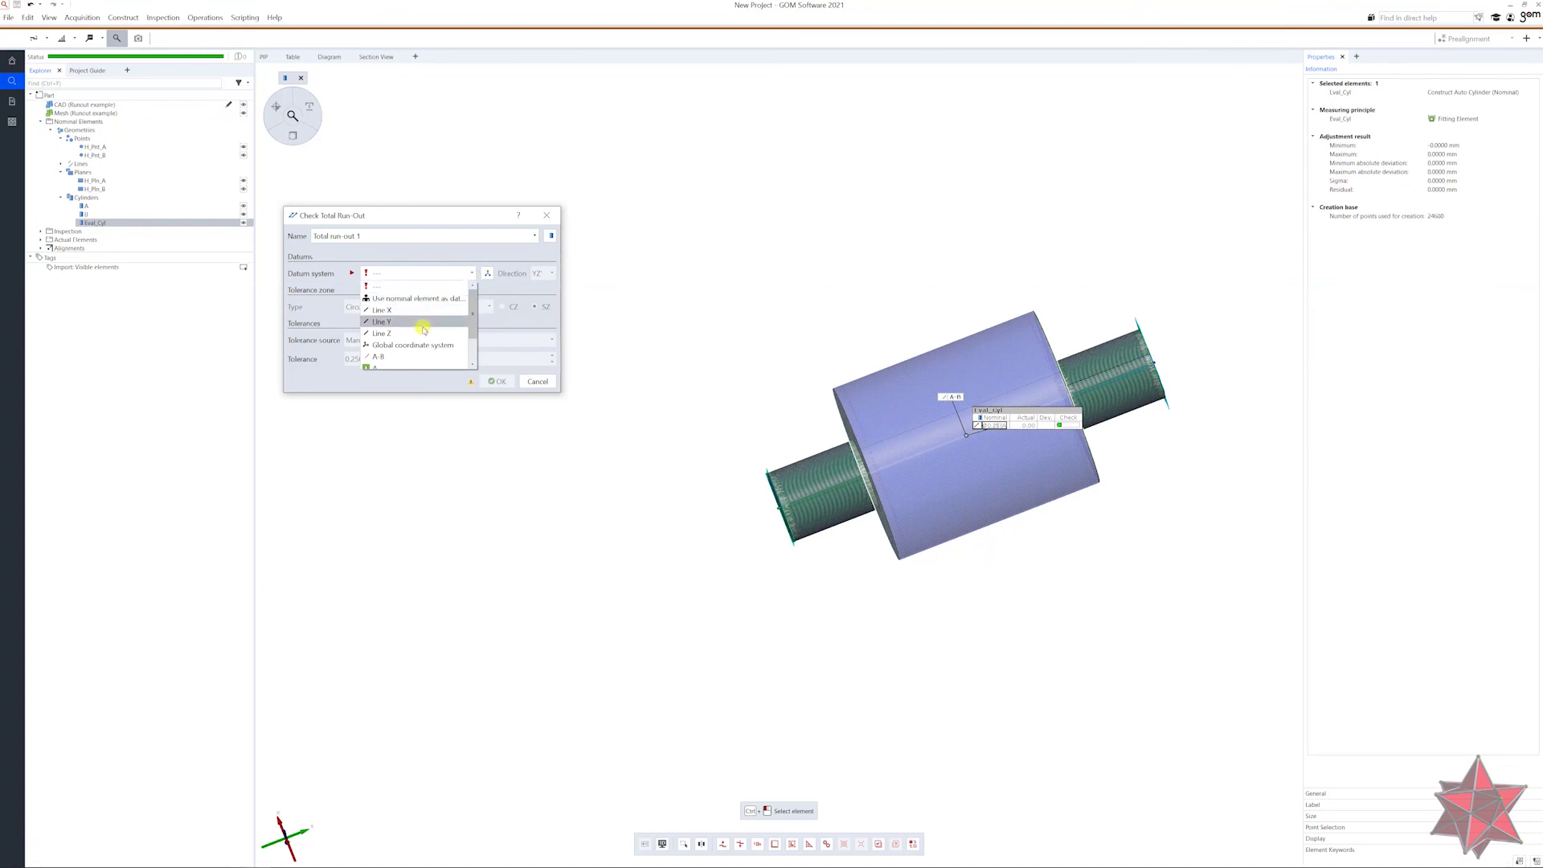
pyautogui.scroll(-1, 410, 330)
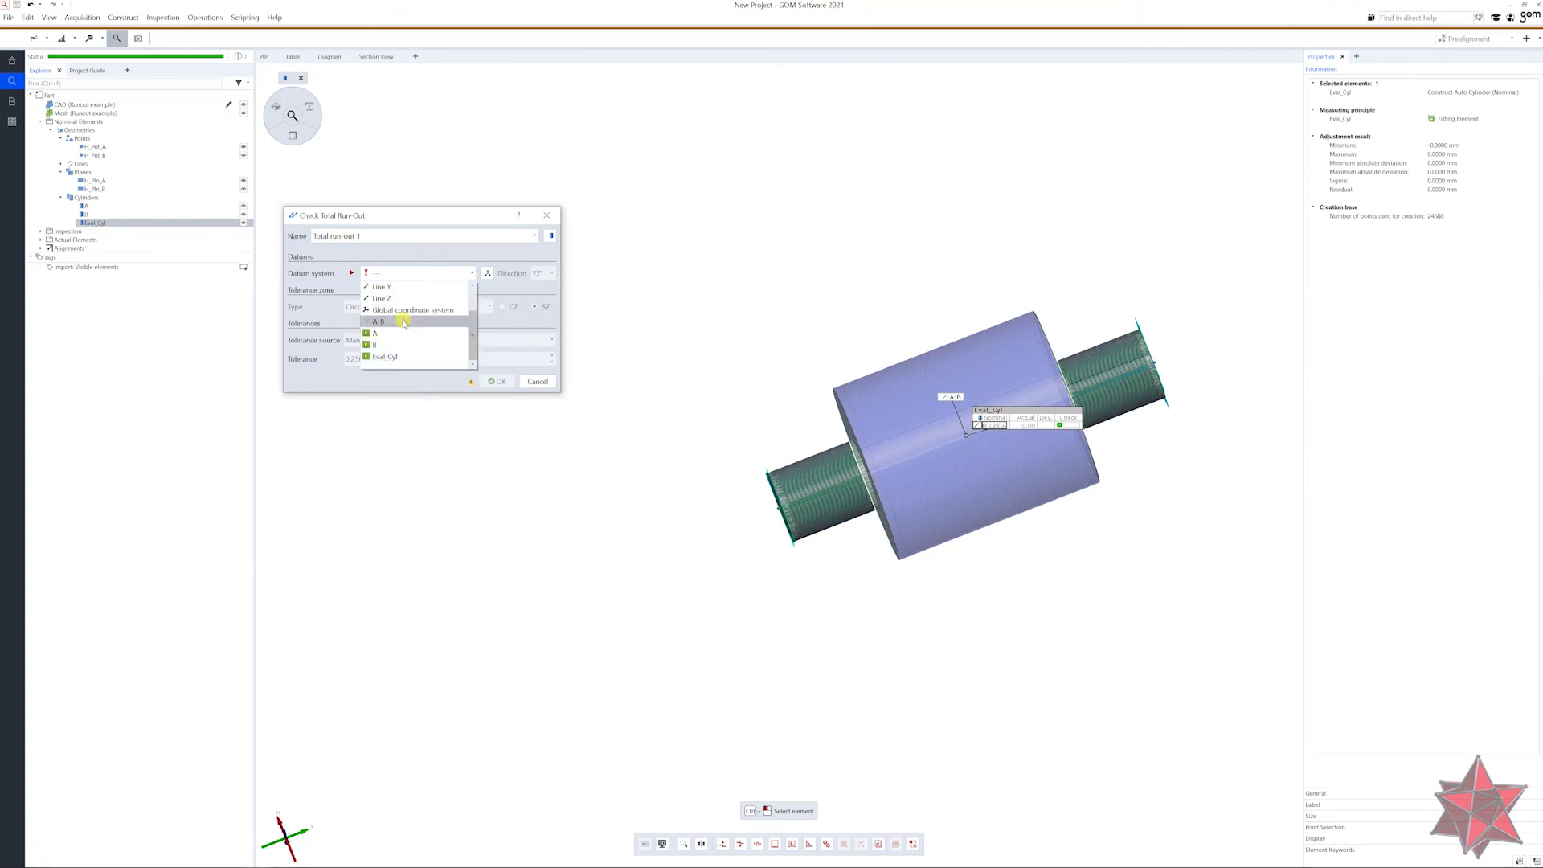
pyautogui.click(405, 321)
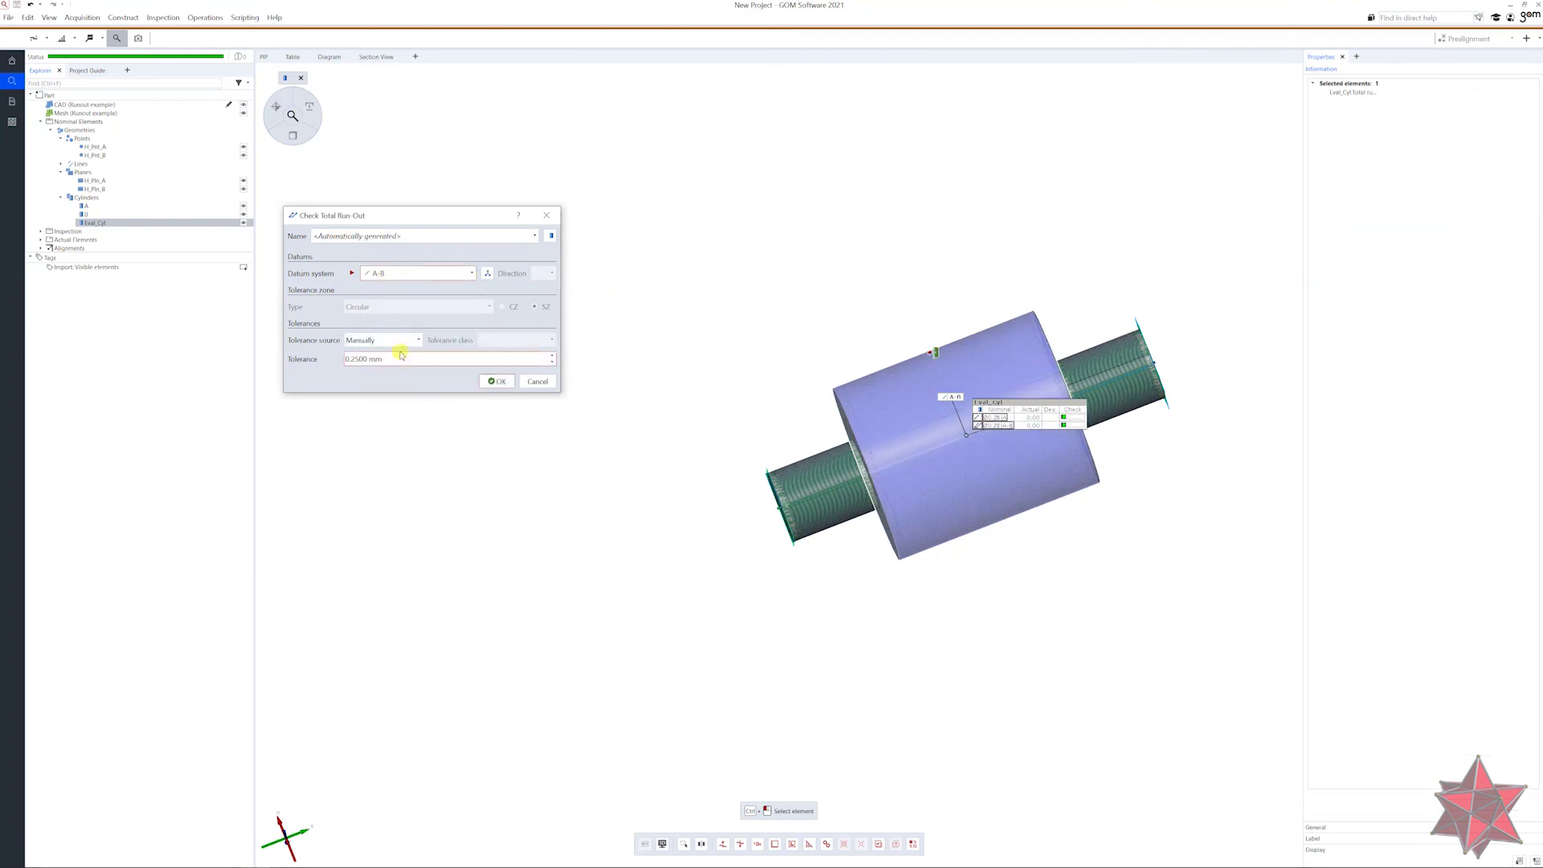
pyautogui.moveTo(349, 359); pyautogui.dragTo(426, 359)
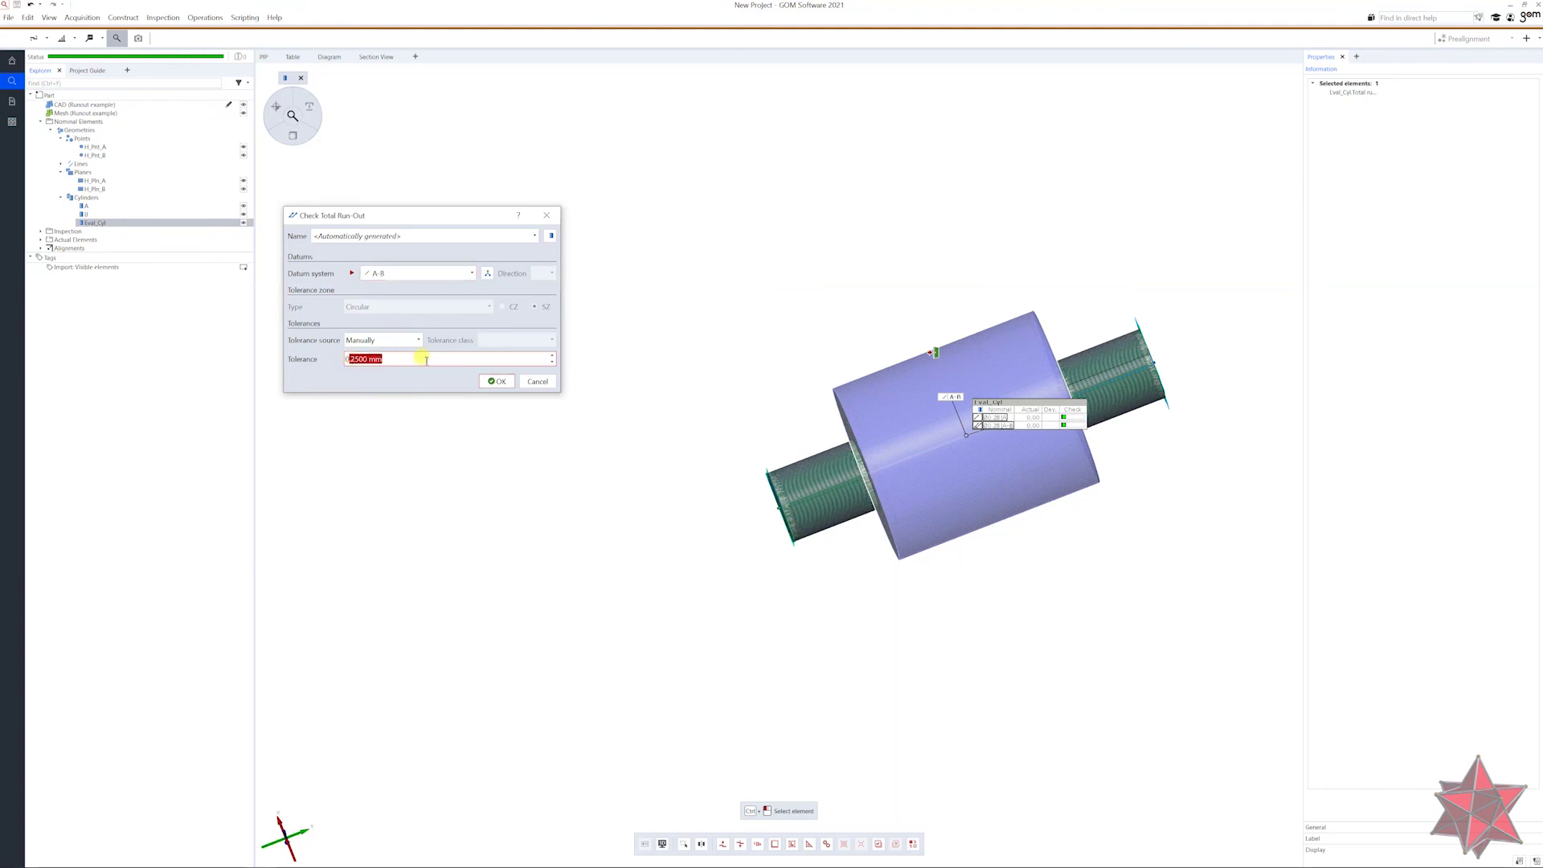
pyautogui.write('.5')
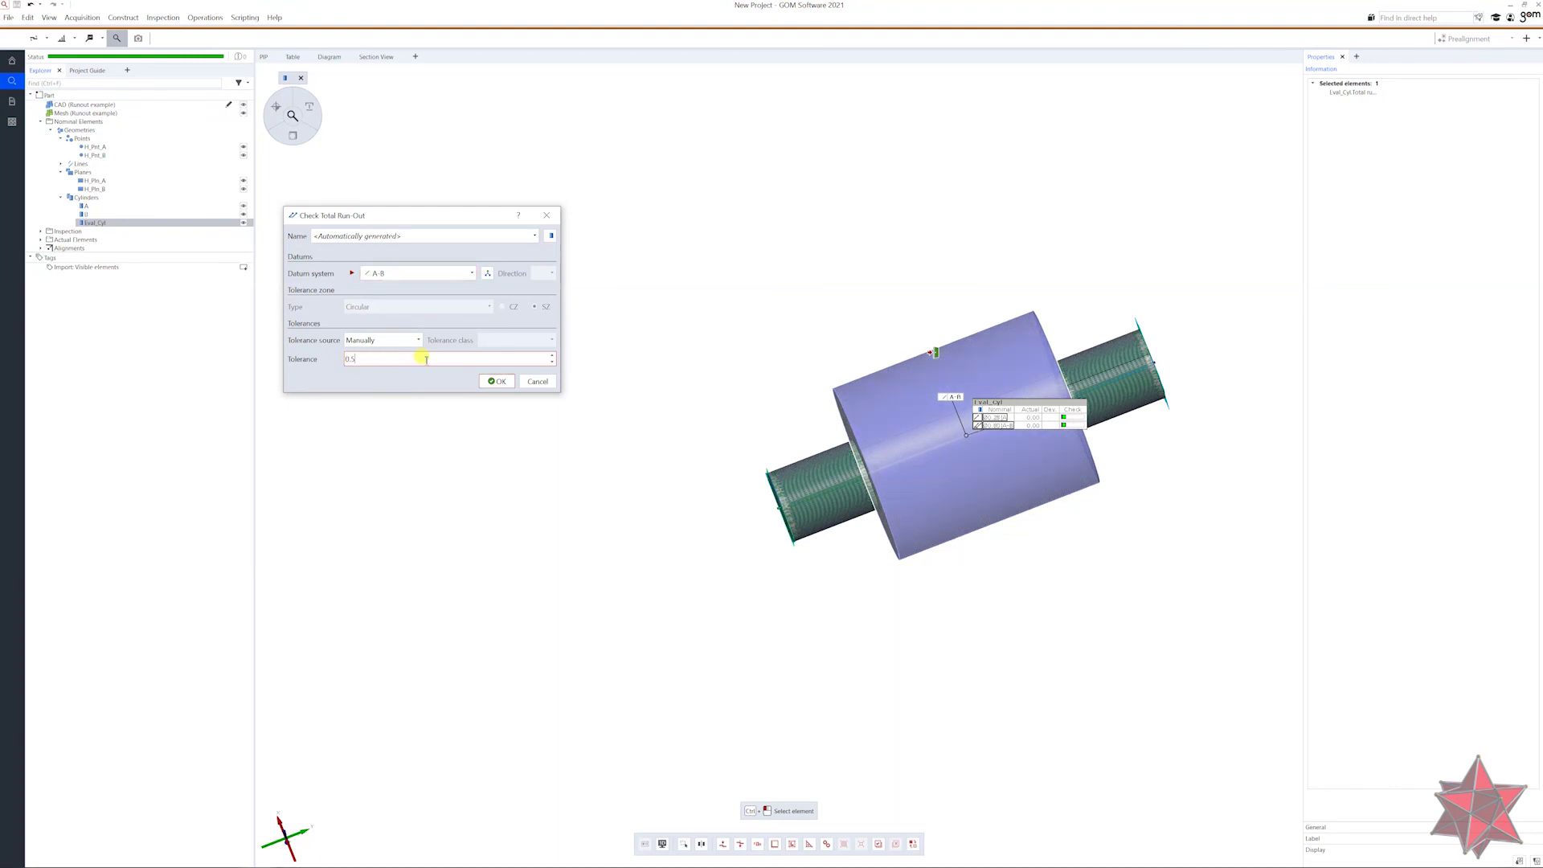
pyautogui.press('Return')
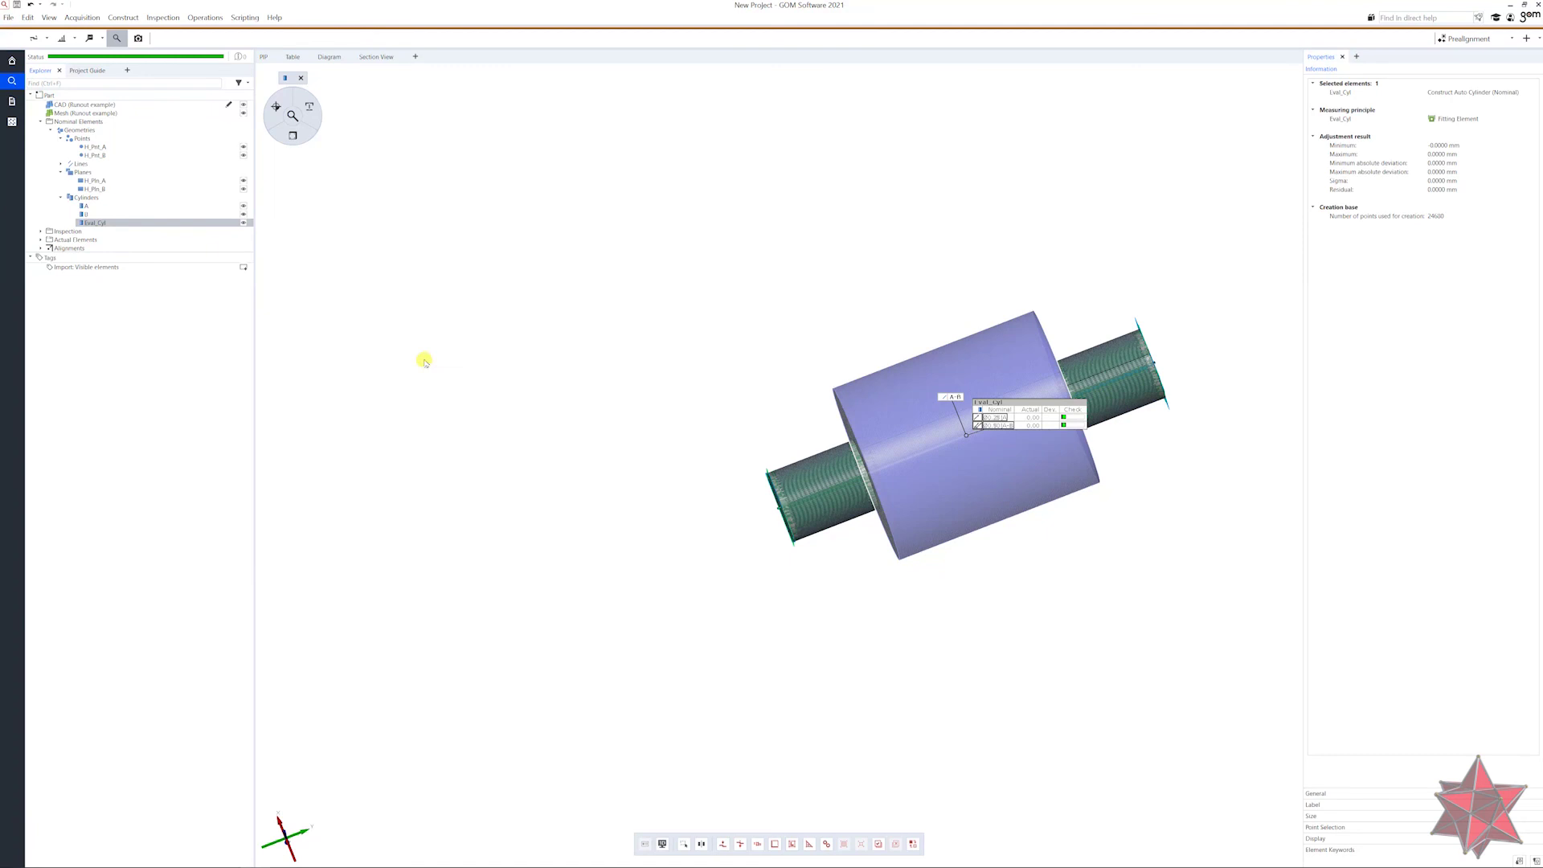
# Drag the Eval_Cyl label table with both run-out results to the upper right of the shaft.
pyautogui.moveTo(924, 527); pyautogui.dragTo(816, 523, button='right')
pyautogui.moveTo(930, 538); pyautogui.dragTo(824, 367)
pyautogui.moveTo(857, 280); pyautogui.dragTo(966, 278)
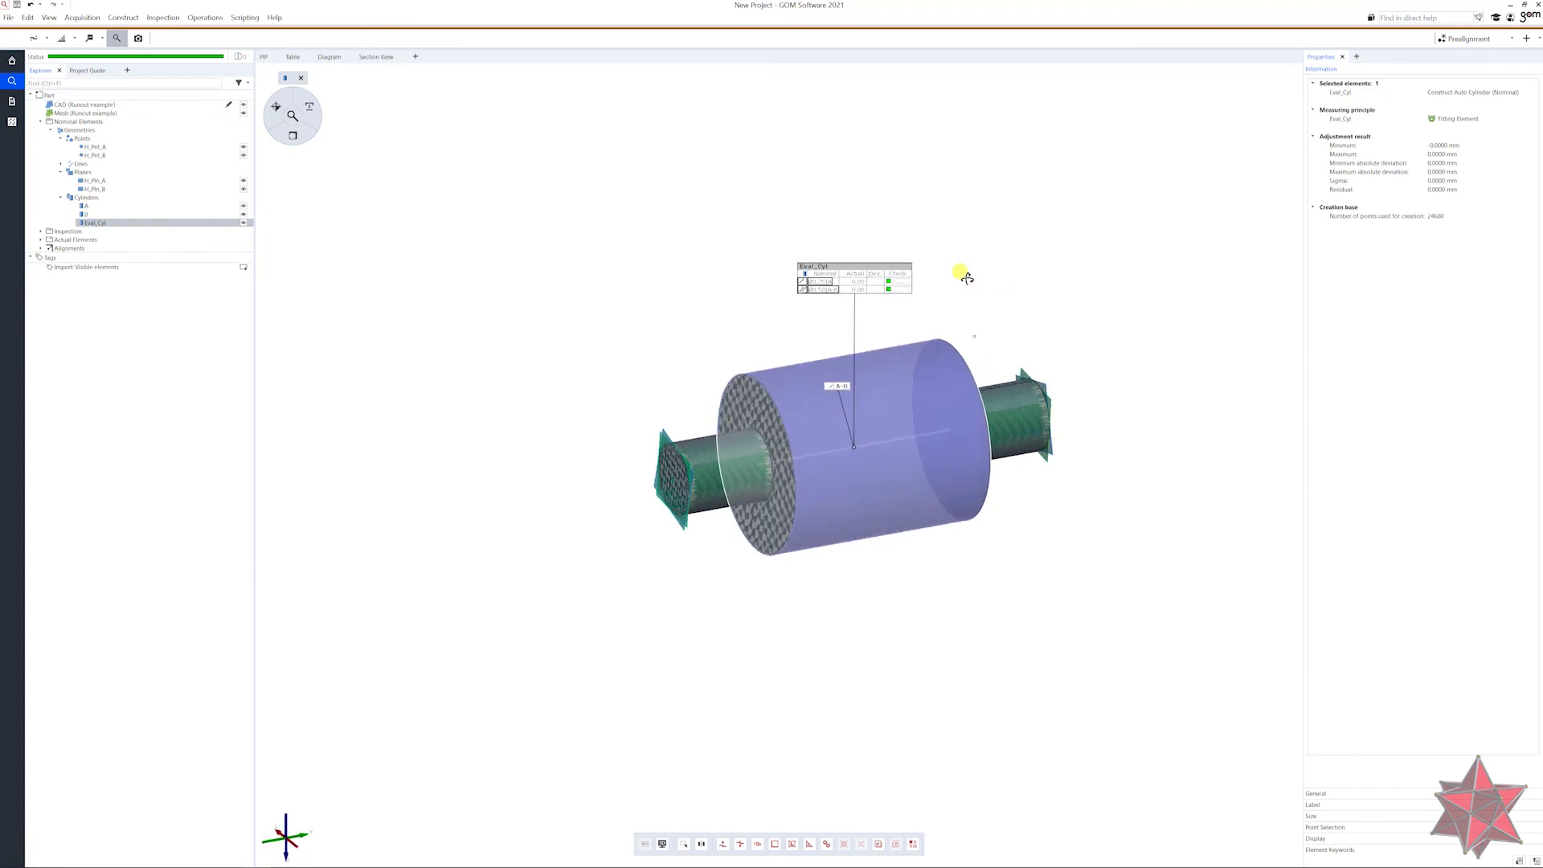
pyautogui.moveTo(850, 266); pyautogui.dragTo(982, 262)
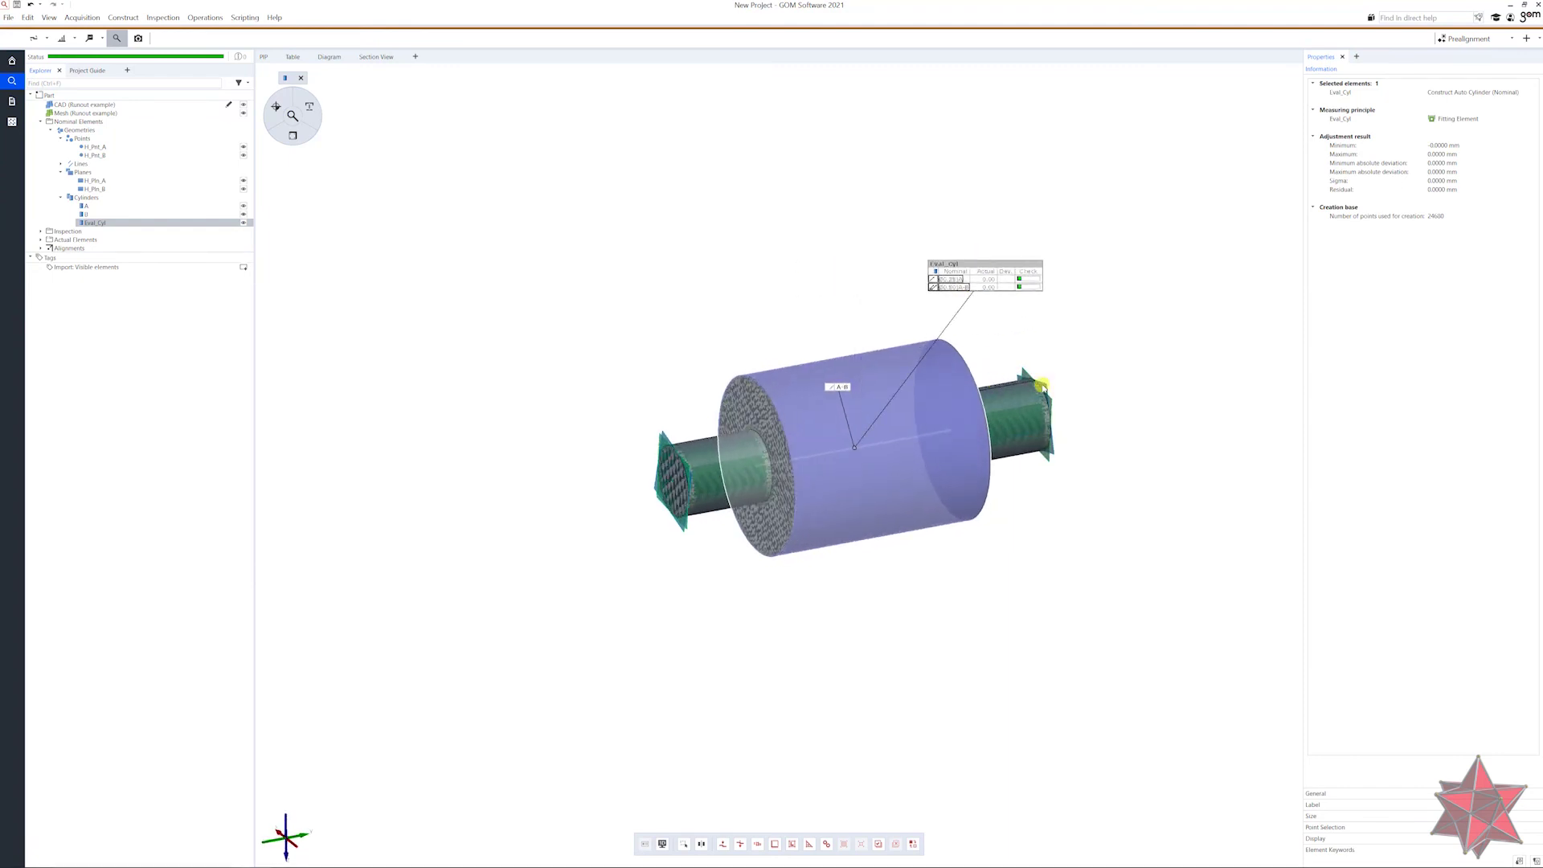